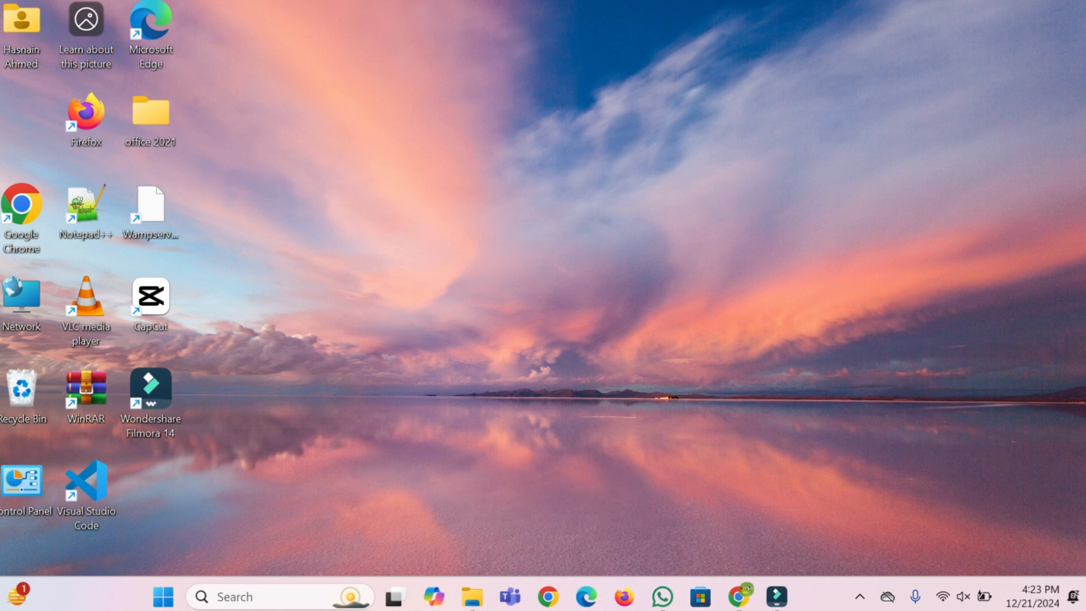
Step: Switch to Chrome, open Google Forms from the Google apps list, and create a blank form
click(738, 596)
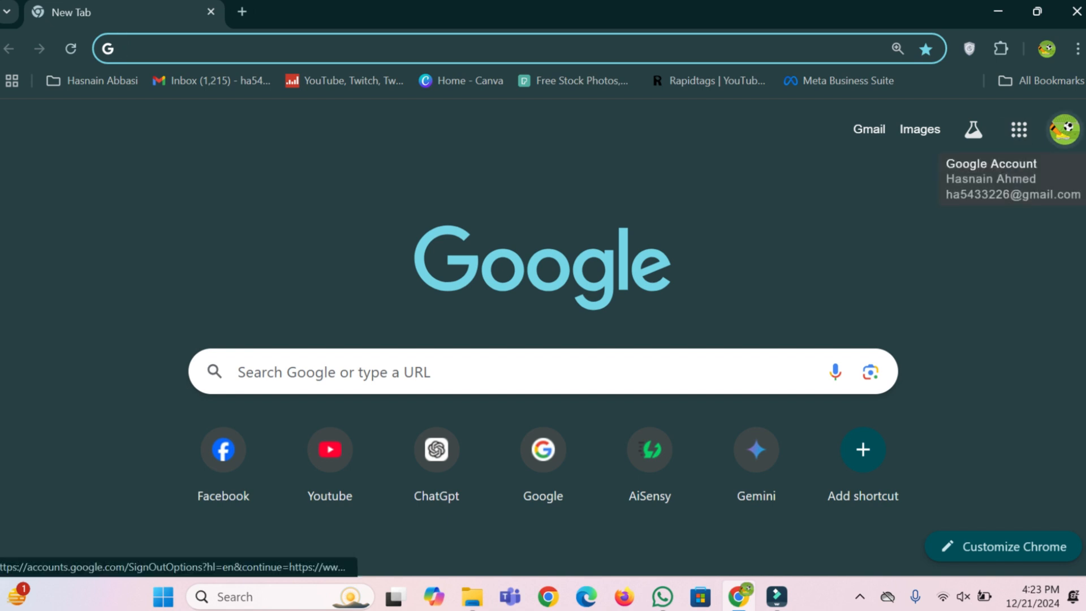
click(1063, 130)
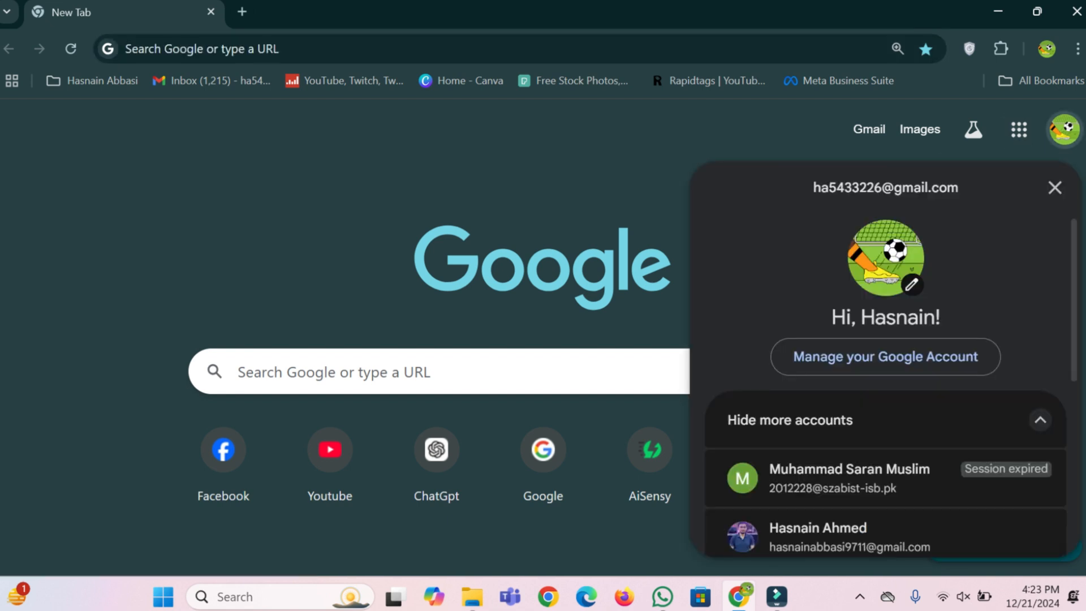
click(1019, 129)
scroll(916, 362, down, 10)
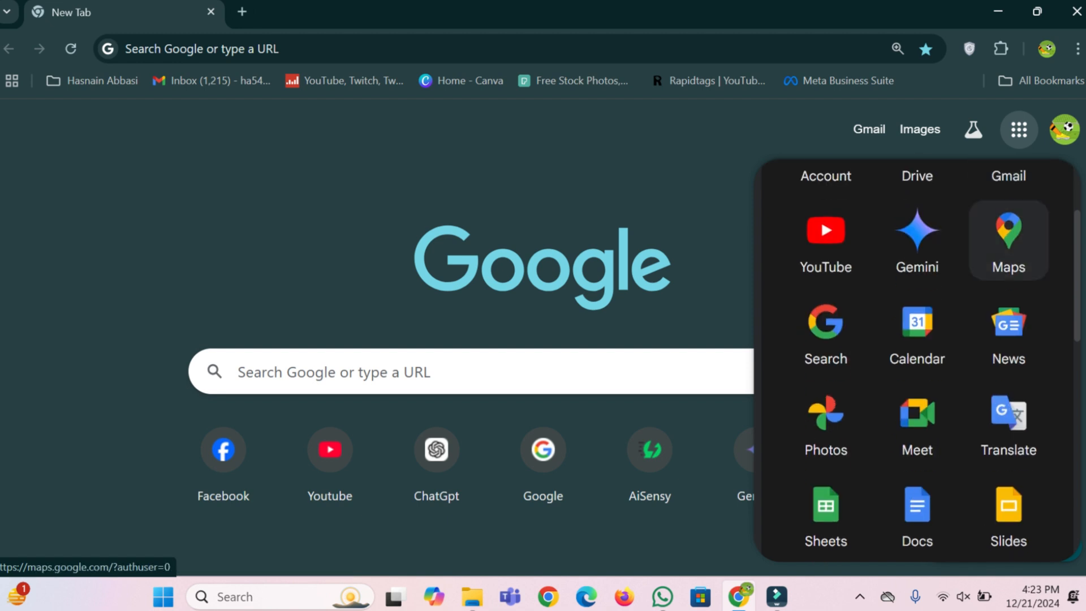
scroll(1008, 334, down, 5)
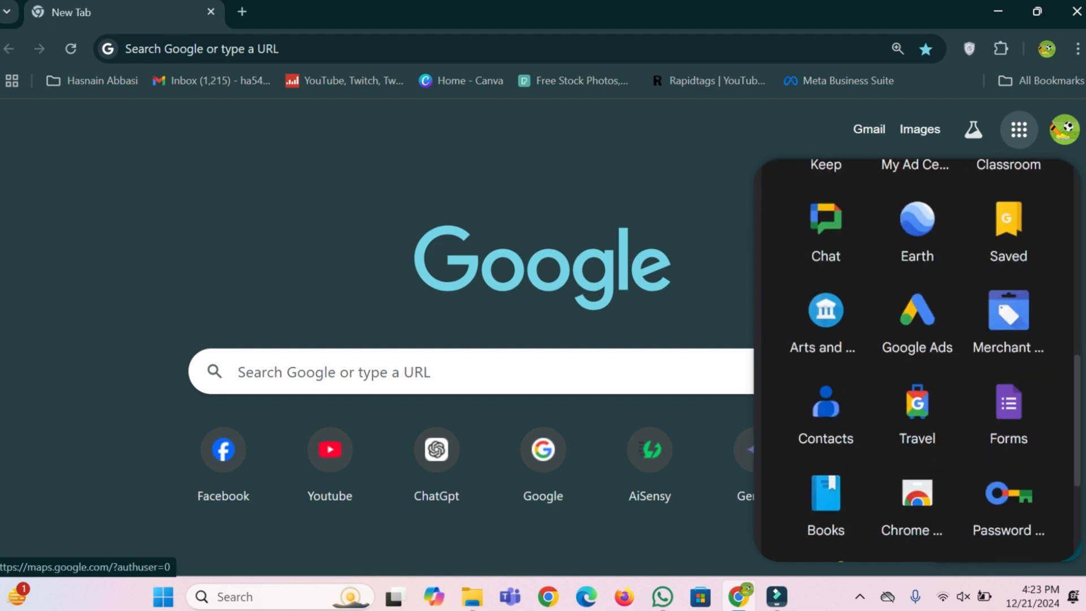
click(1008, 333)
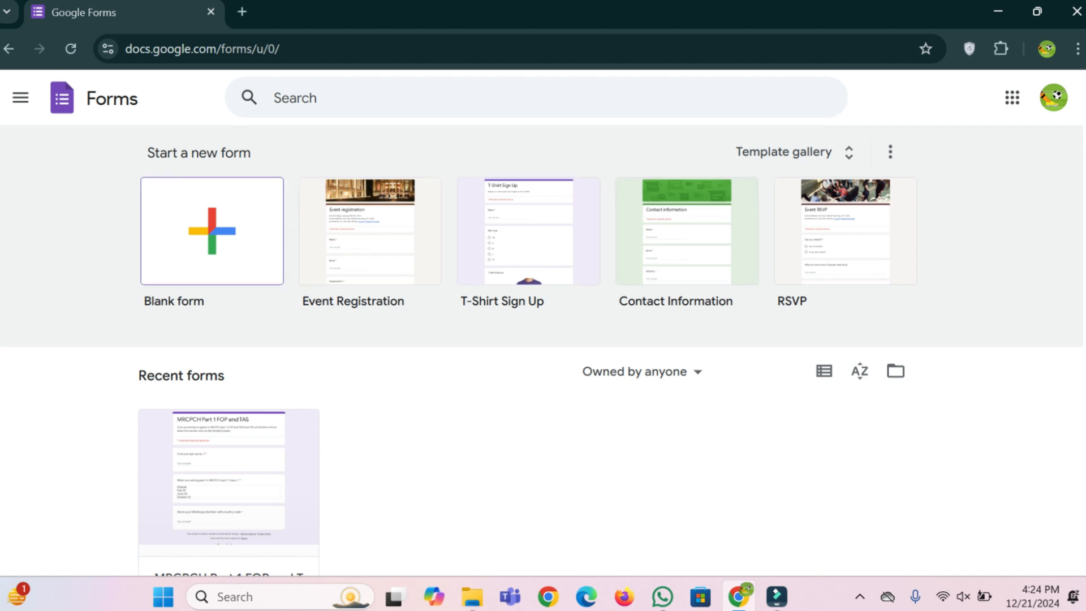
click(212, 231)
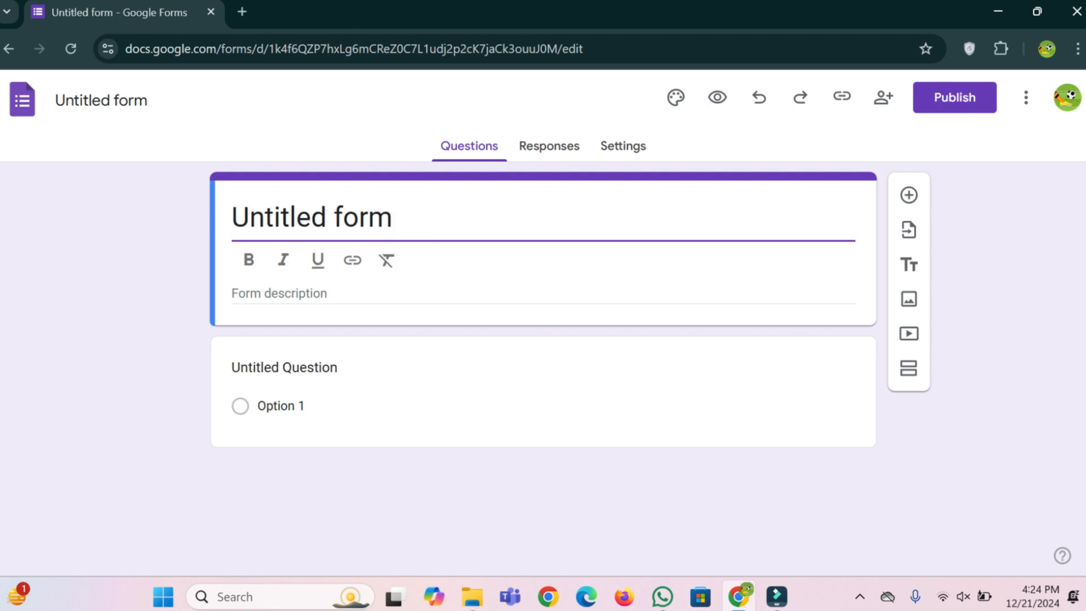
Step: Look through the new form's Responses and Settings sections and return to its questions
click(548, 146)
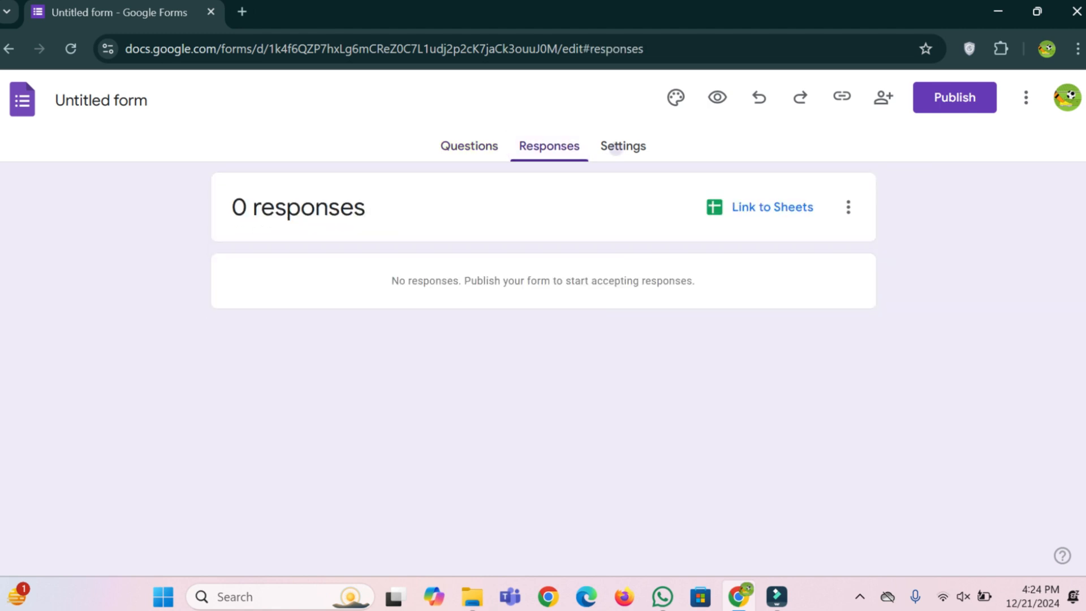
click(623, 146)
click(549, 146)
click(469, 146)
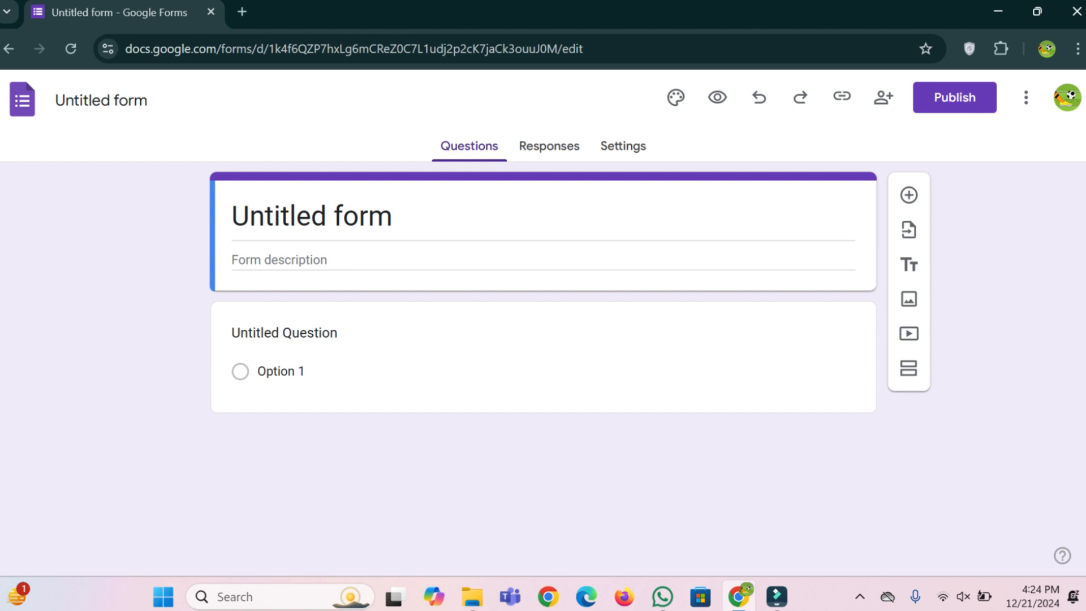
Step: Replace the form's default title with "Cosmetic brand"
click(392, 216)
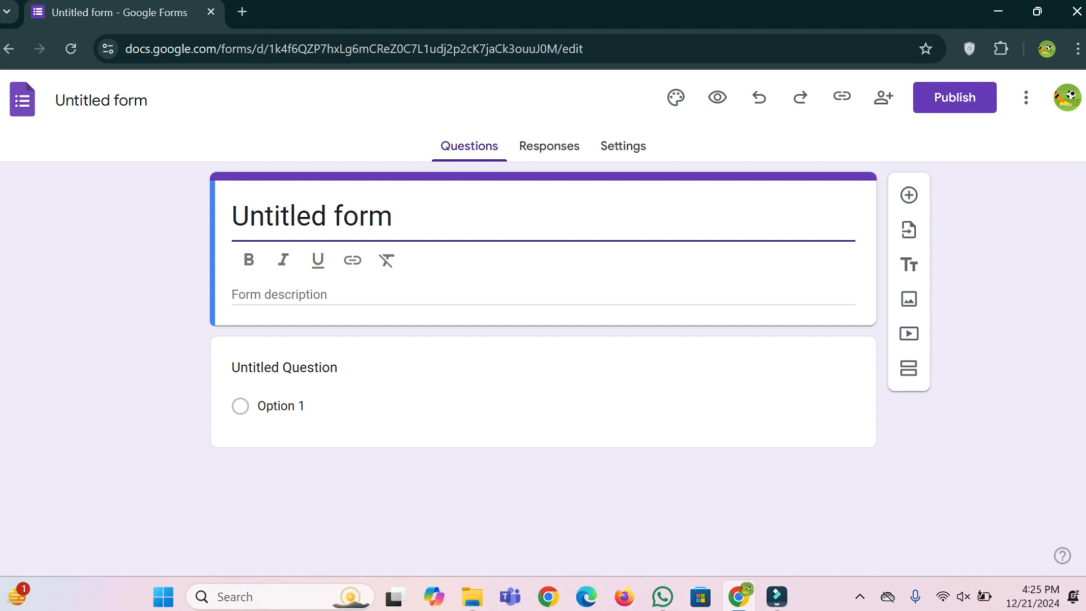
text(COm)
key(BackSpace)
key(BackSpace)
text(osmti)
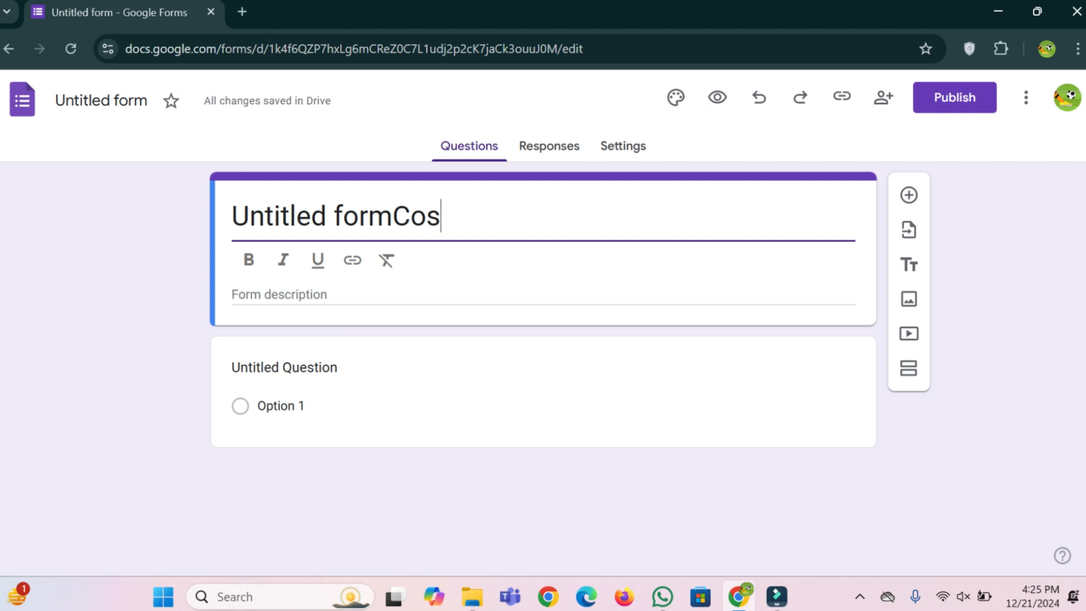
key(BackSpace)
key(BackSpace)
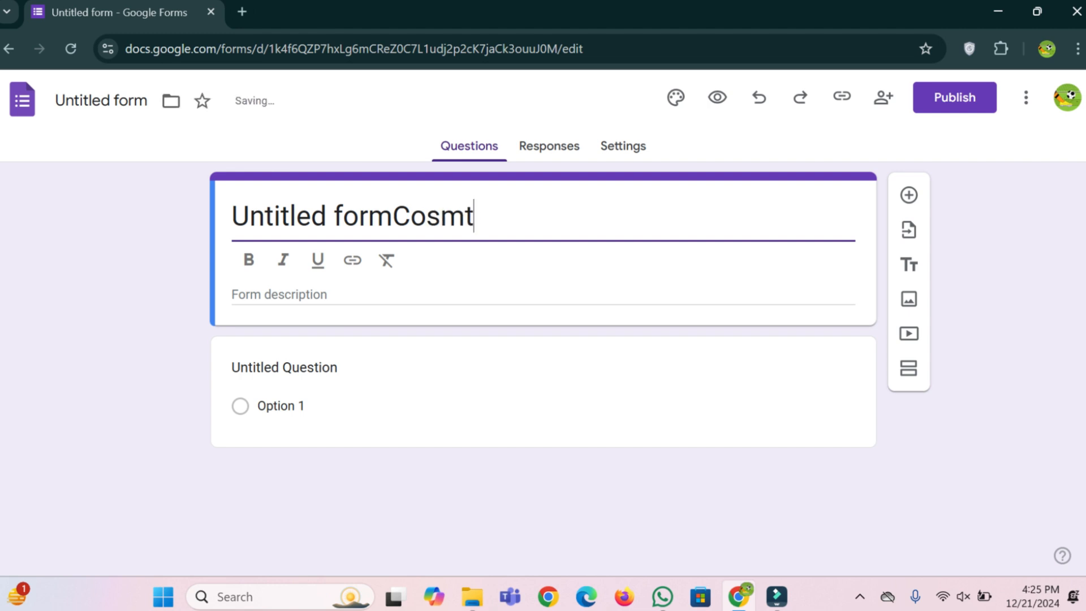
text(etic brans)
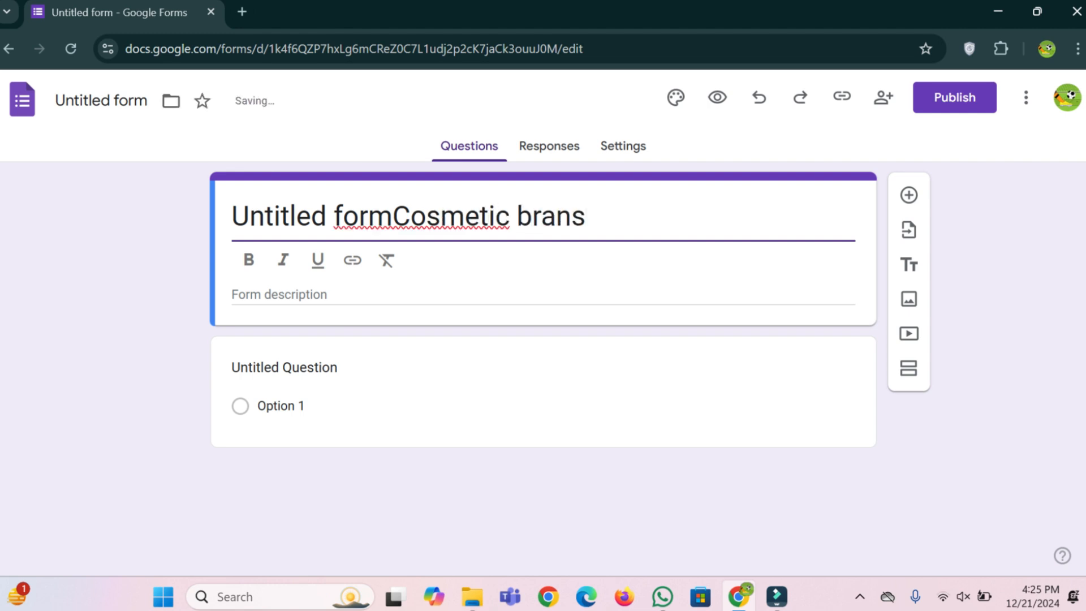
drag(392, 216, 232, 216)
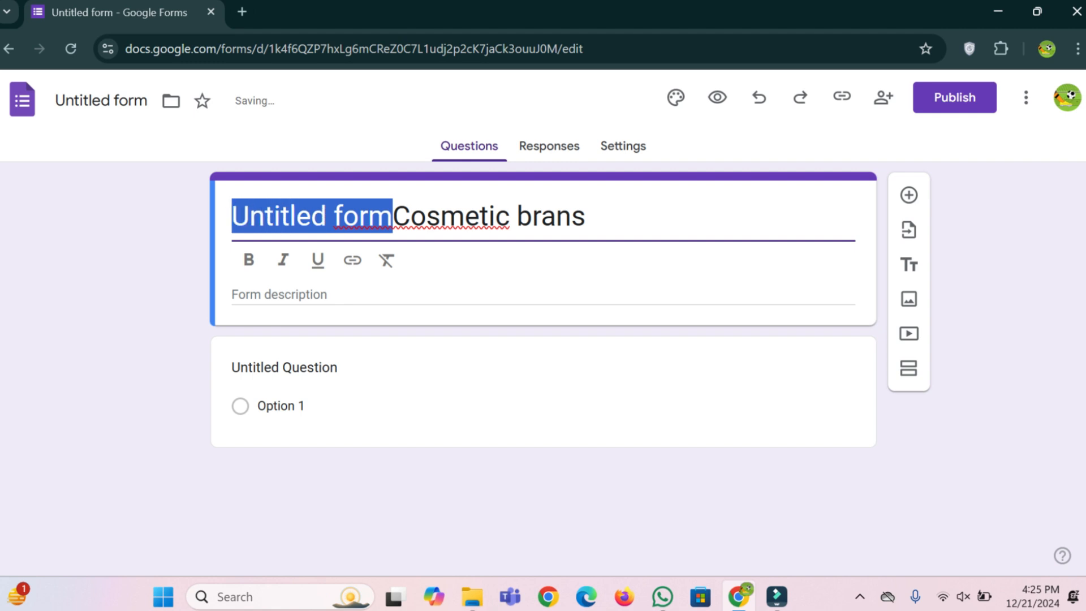
key(BackSpace)
click(425, 216)
key(BackSpace)
text(d)
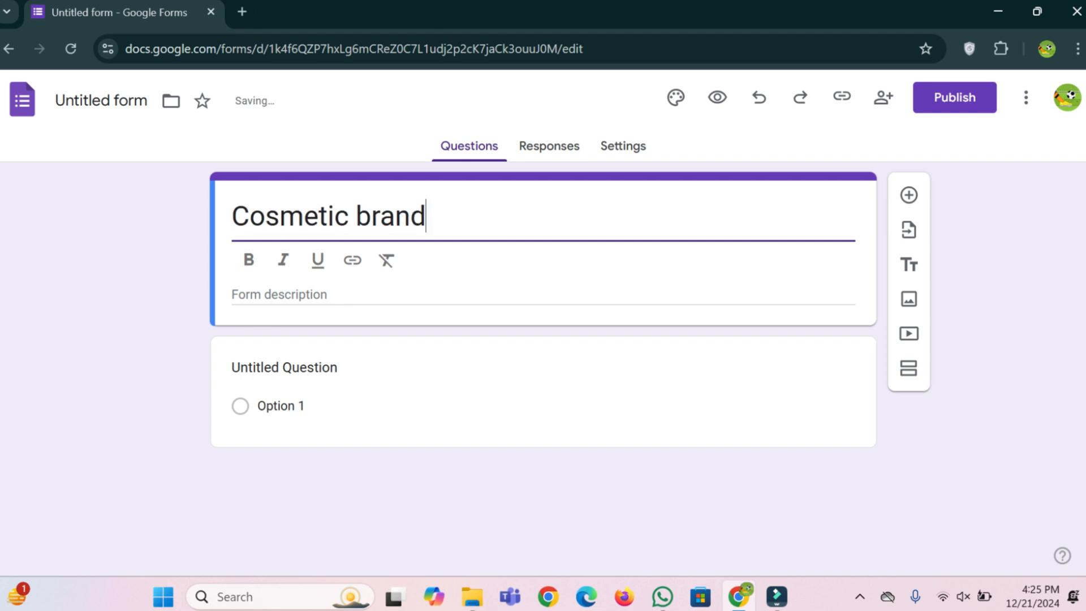
Step: Format the whole form title as italic and underlined, without bold
drag(427, 216, 232, 216)
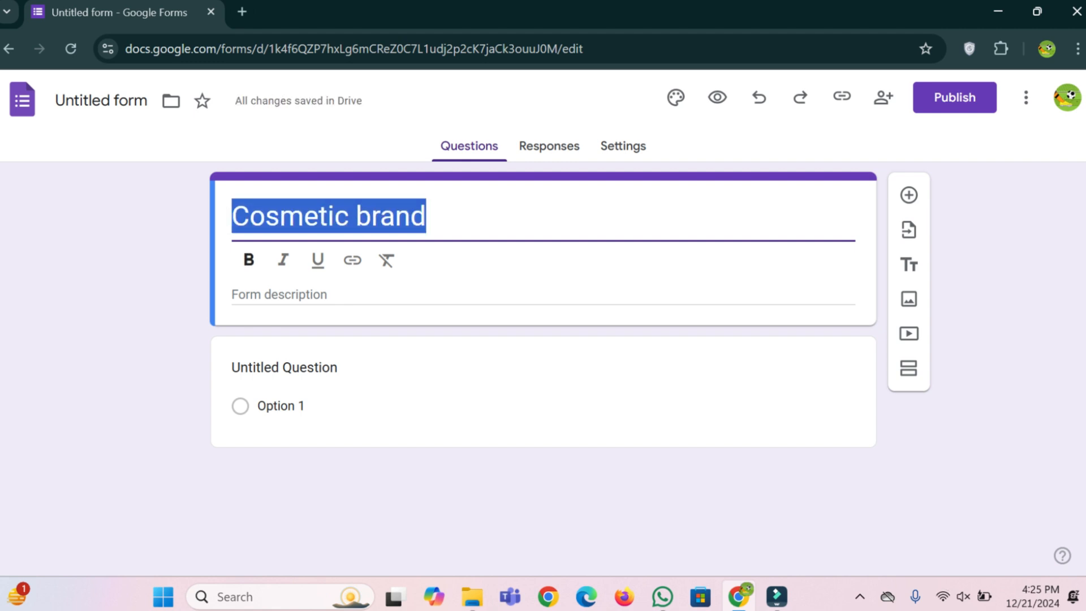
click(248, 260)
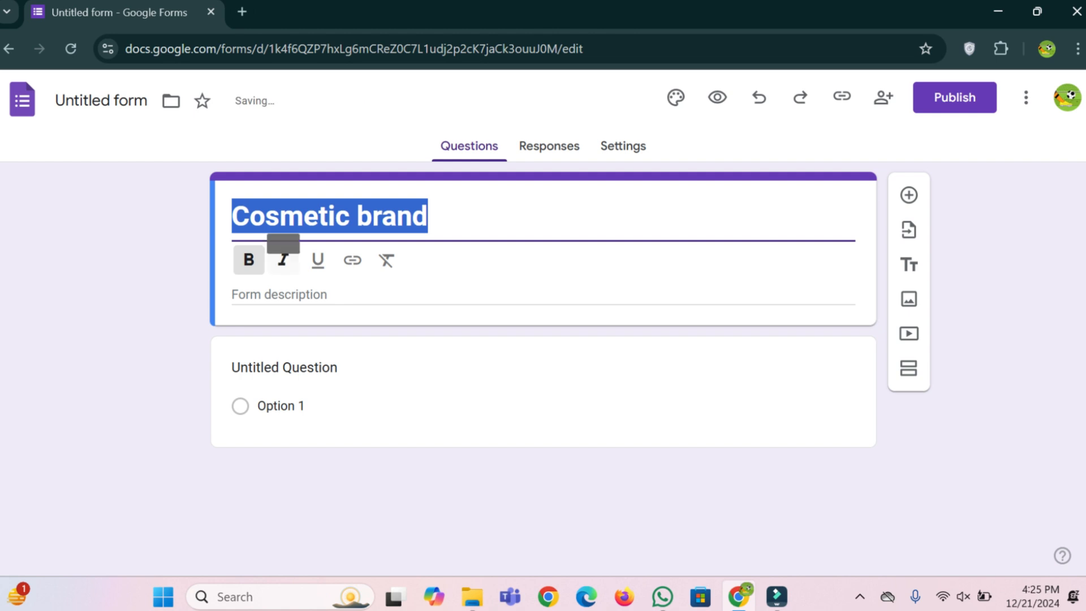
click(283, 260)
click(318, 259)
click(248, 260)
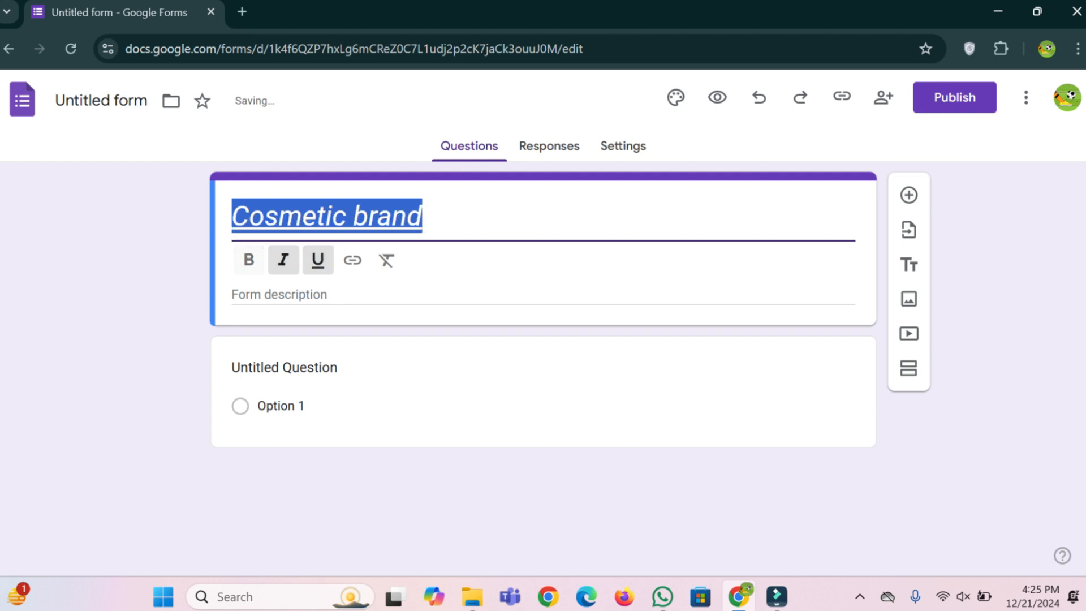
Step: Enter the form description "if you are interest in cosmetic contact here"
click(283, 294)
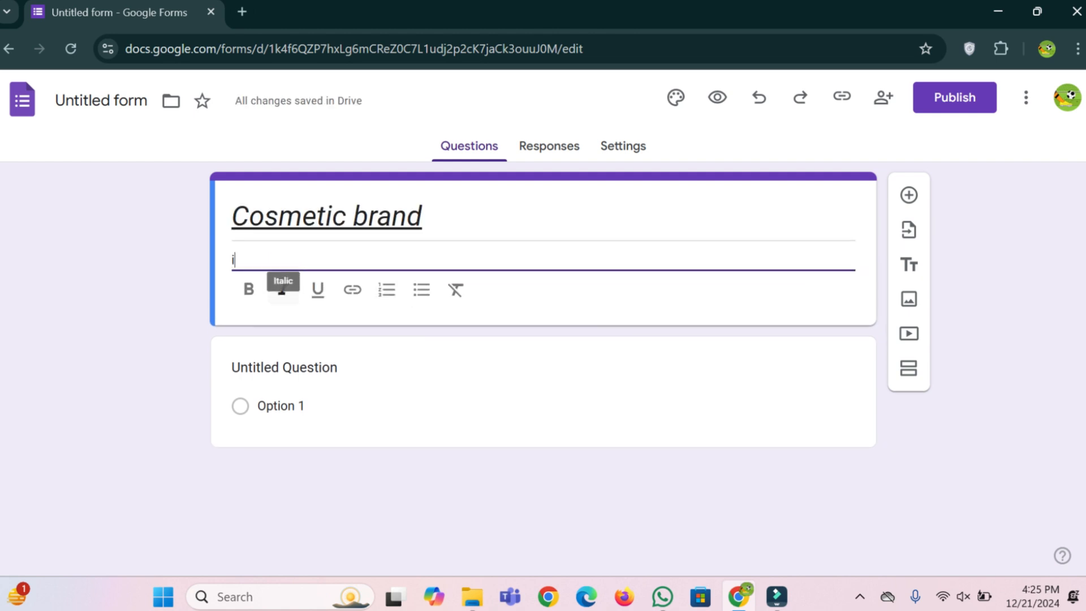
text(if you are )
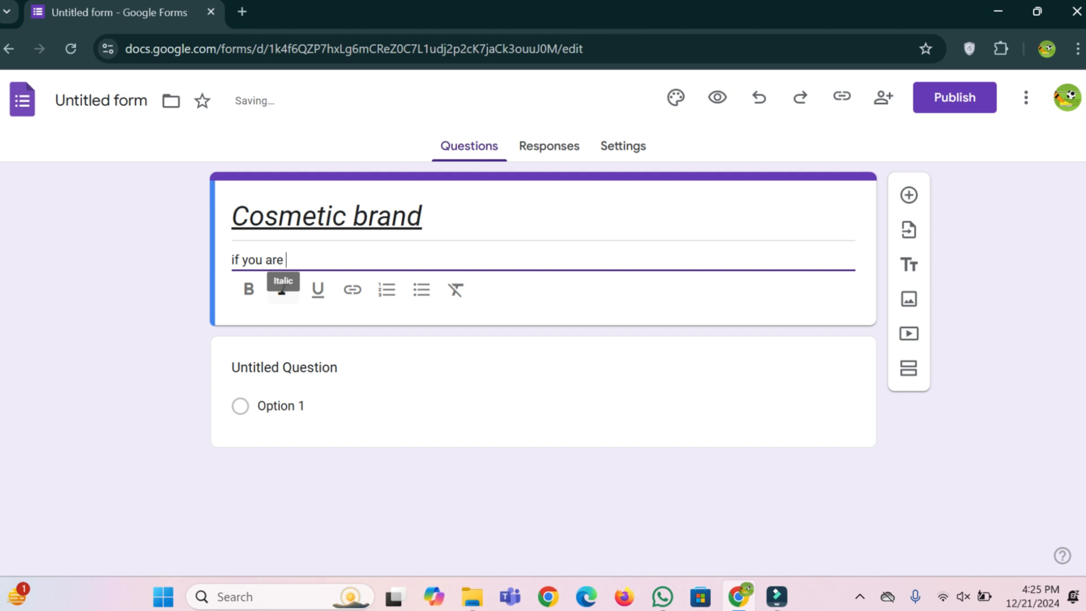
text(interest in )
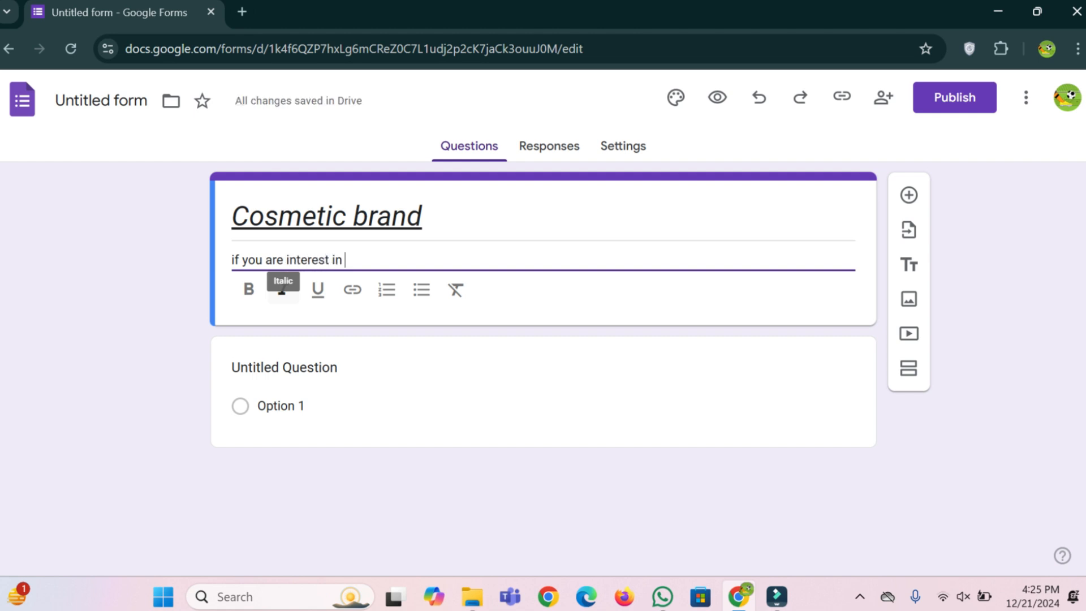
text(comsmet)
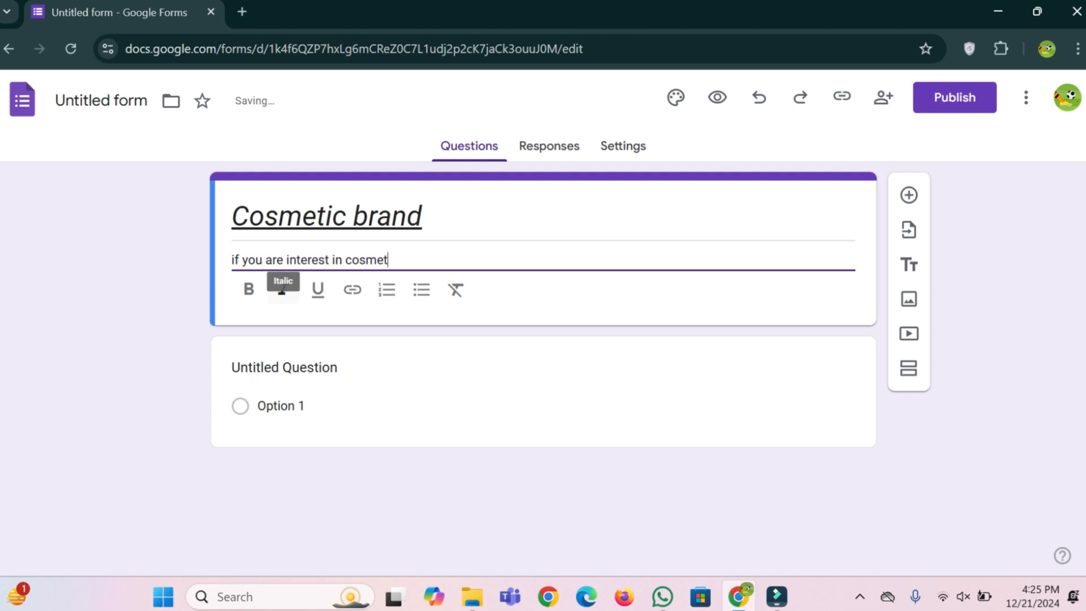
text(ic contact here)
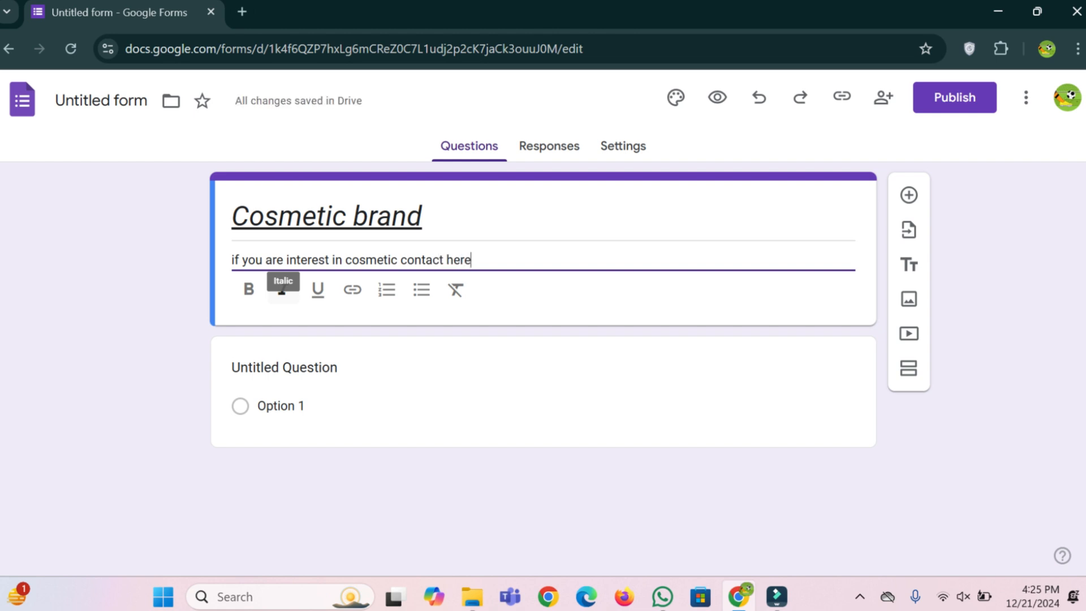
drag(424, 217, 231, 218)
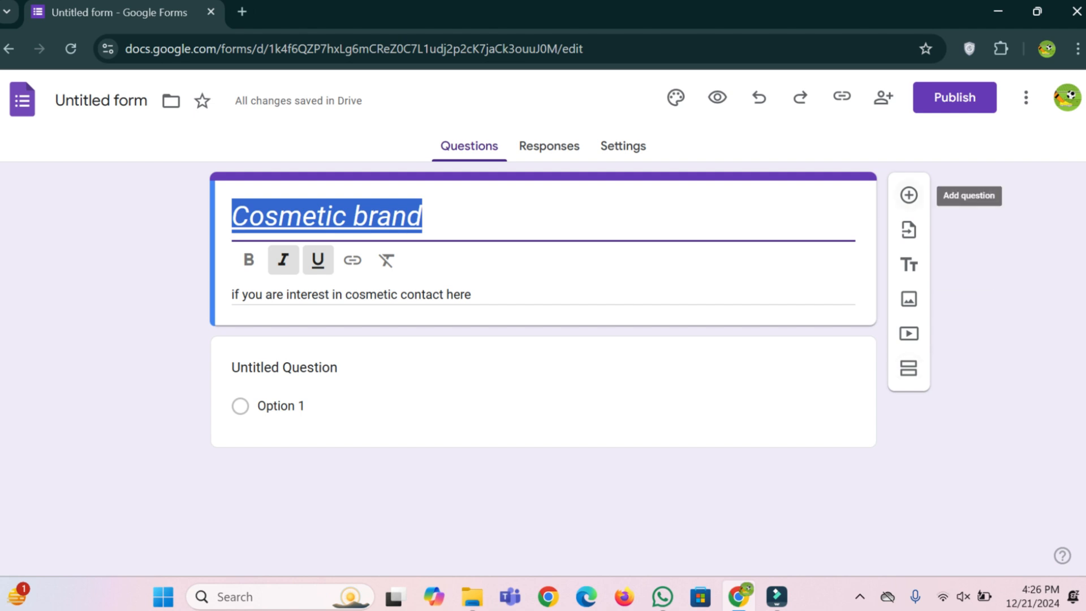
Step: Add a question below the form header, try the Checkboxes and Dropdown types, and set it to Paragraph
click(908, 194)
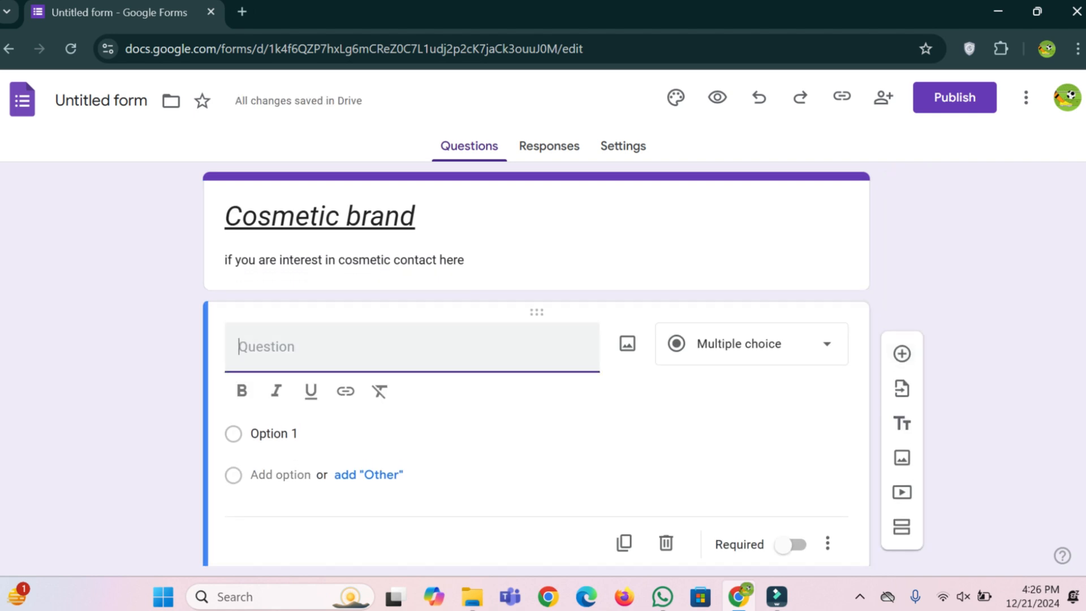
click(751, 344)
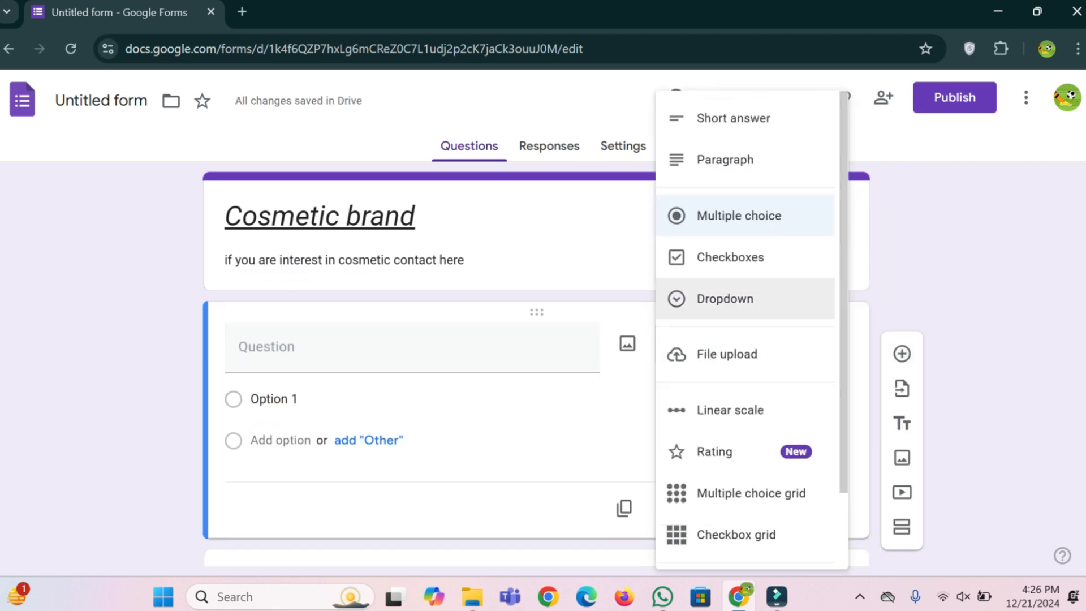
click(730, 257)
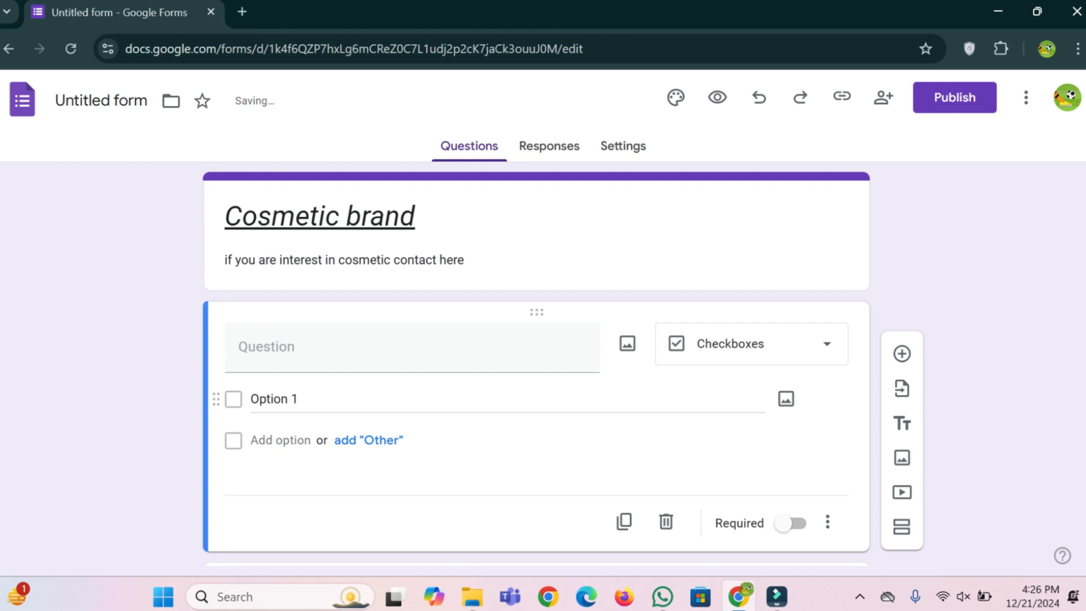
click(371, 350)
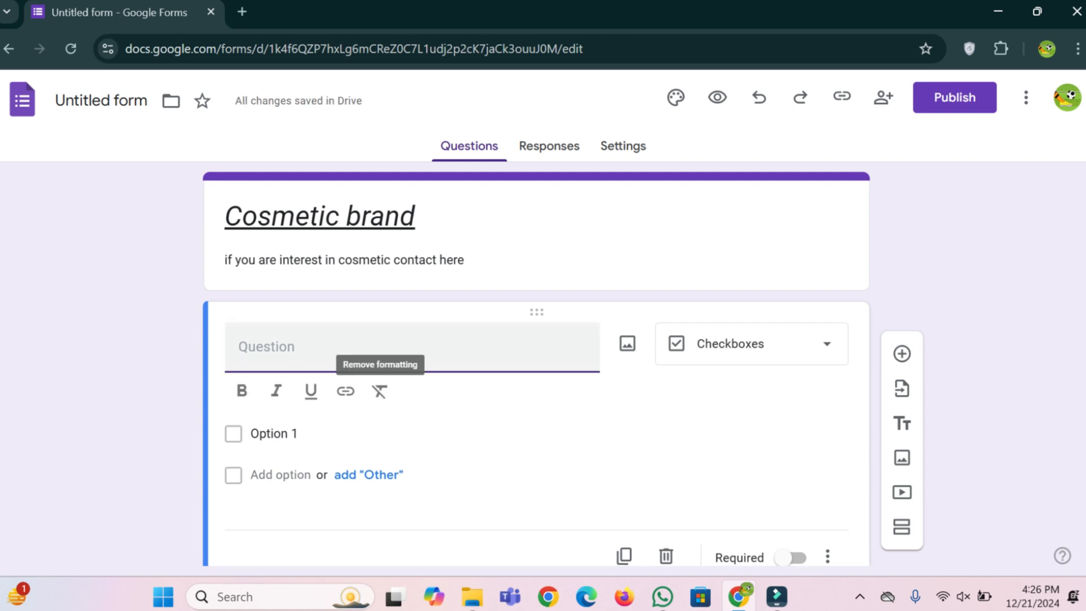
click(751, 344)
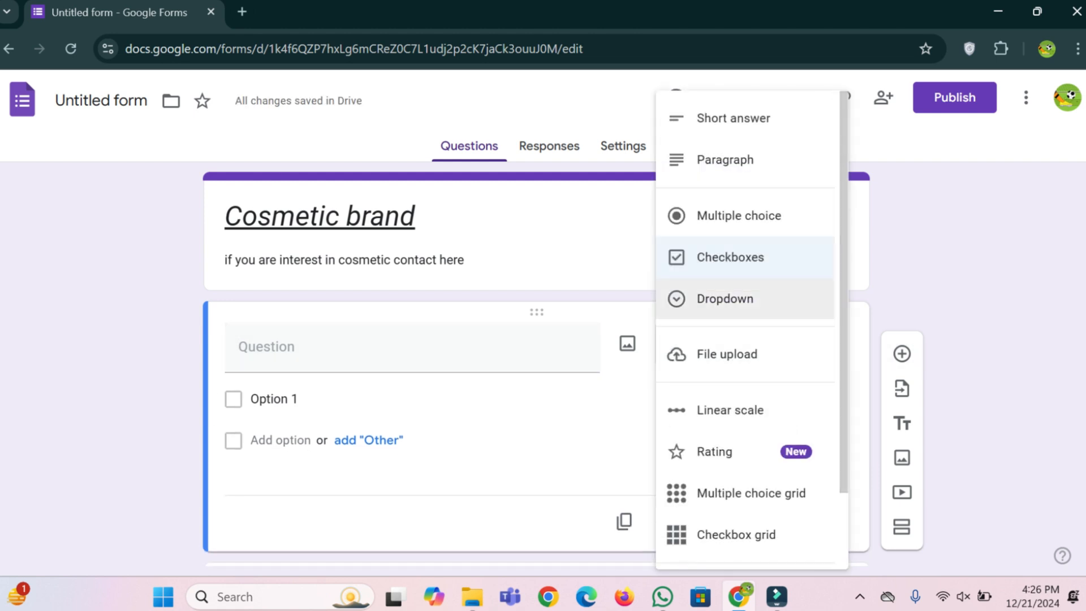
click(730, 299)
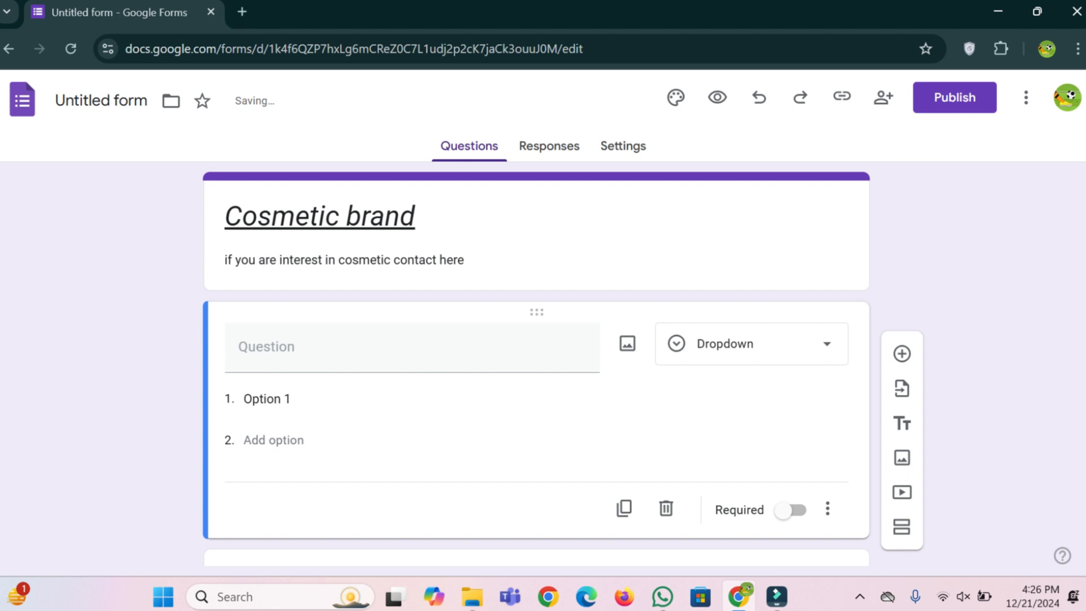
click(826, 344)
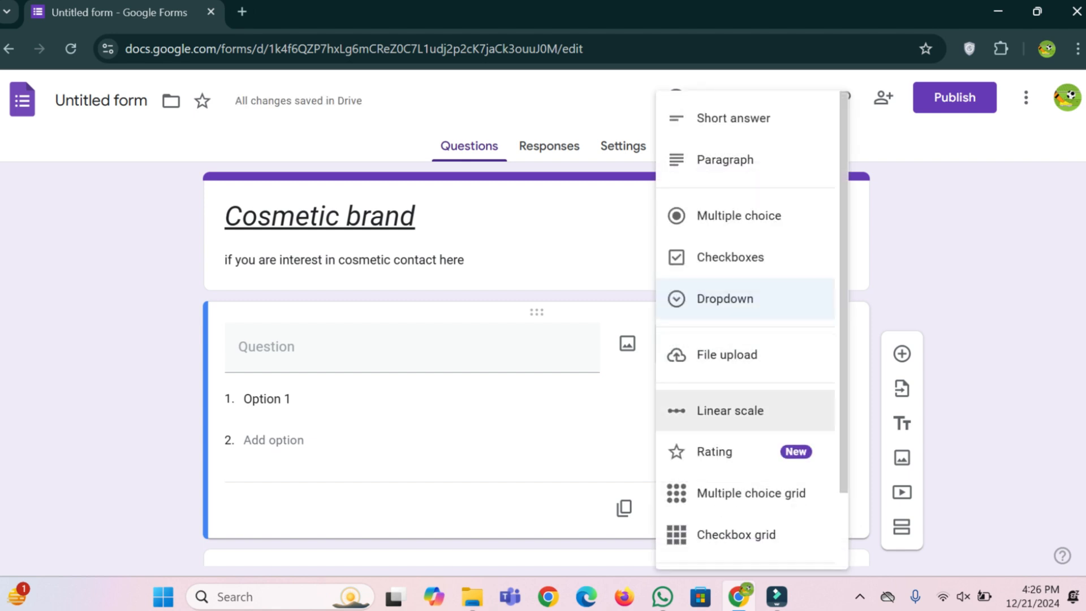
click(726, 159)
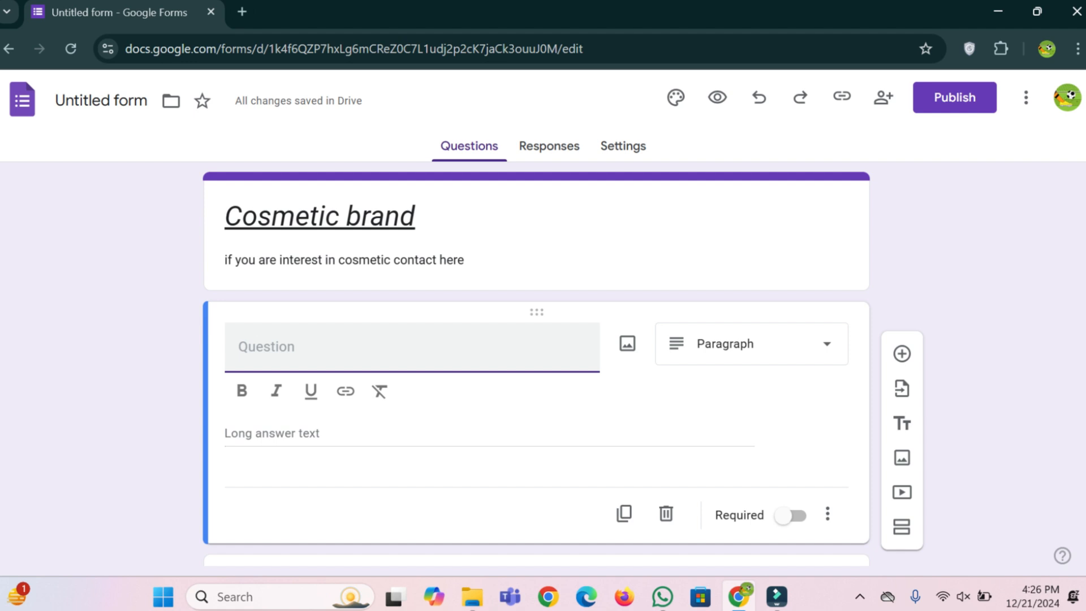
Step: Enter "Enter your first Name" as the new question's text and make the question required
text(Enter your first Name)
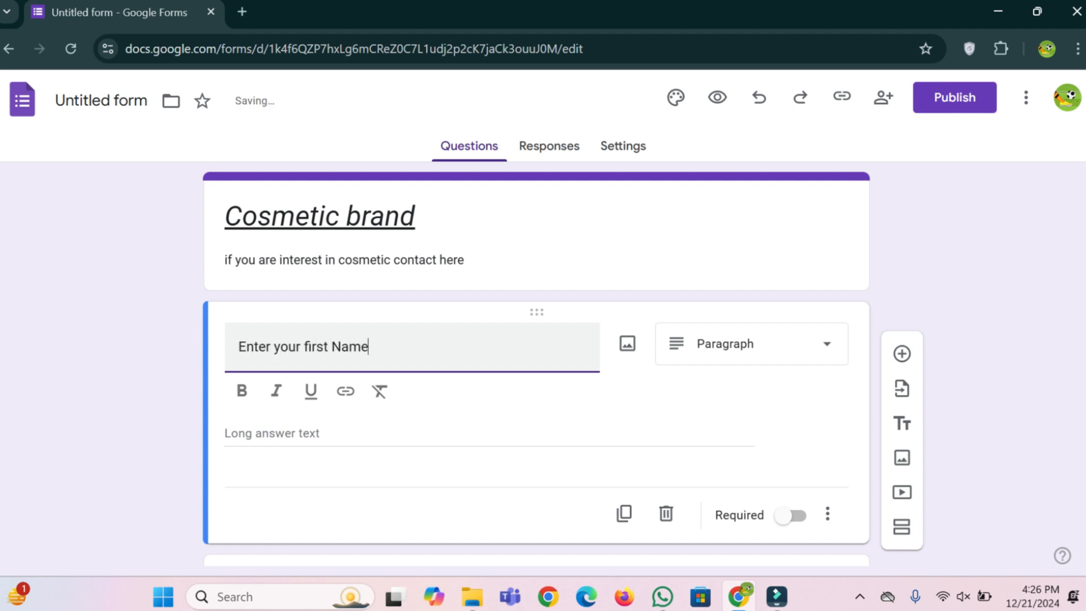
key(Return)
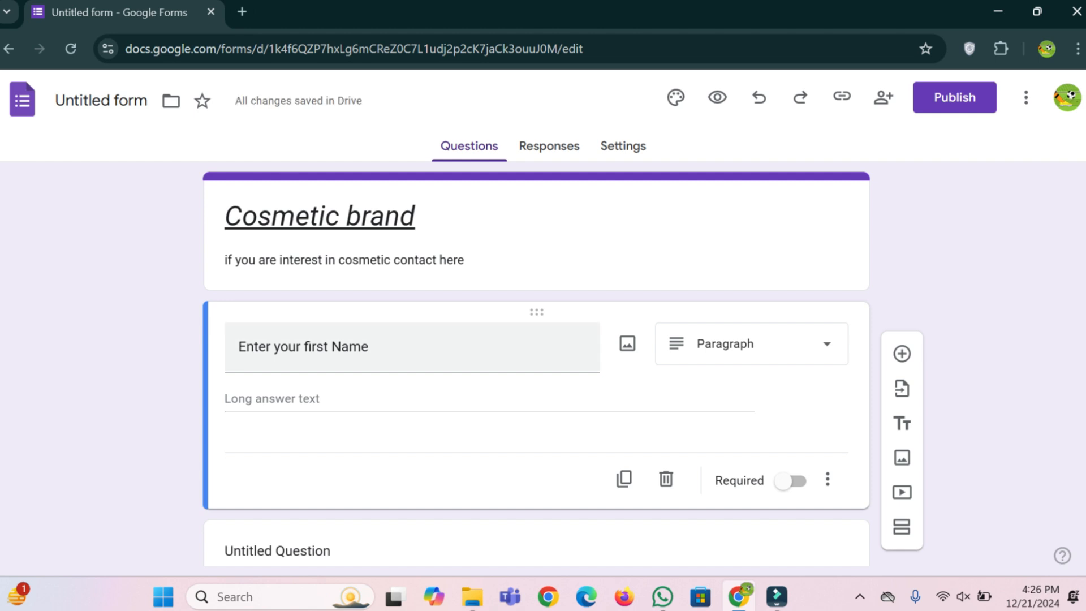
scroll(666, 396, down, 2)
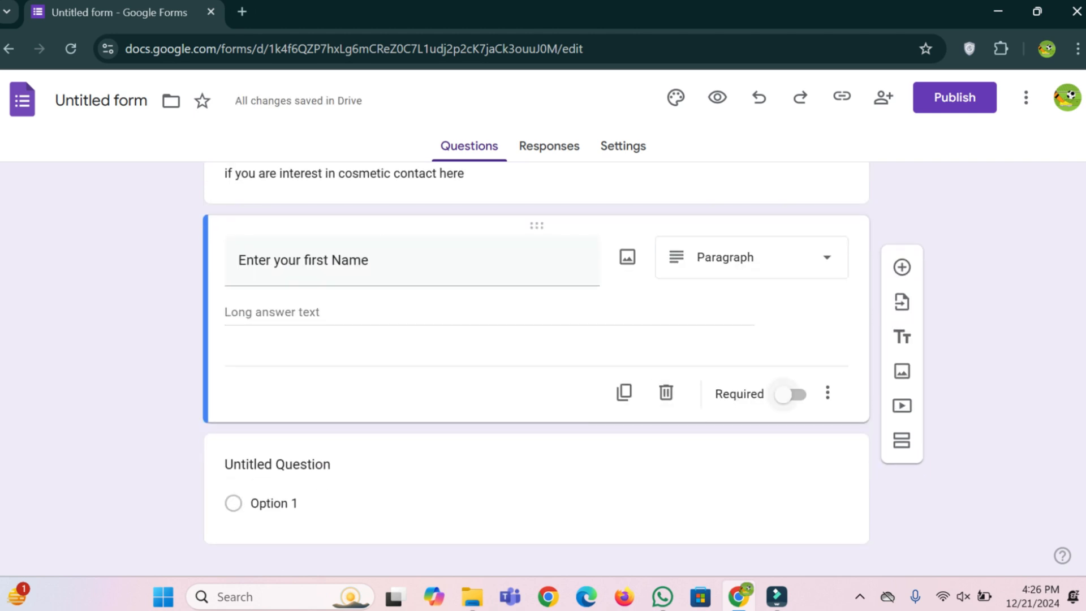
click(790, 394)
scroll(791, 394, up, 2)
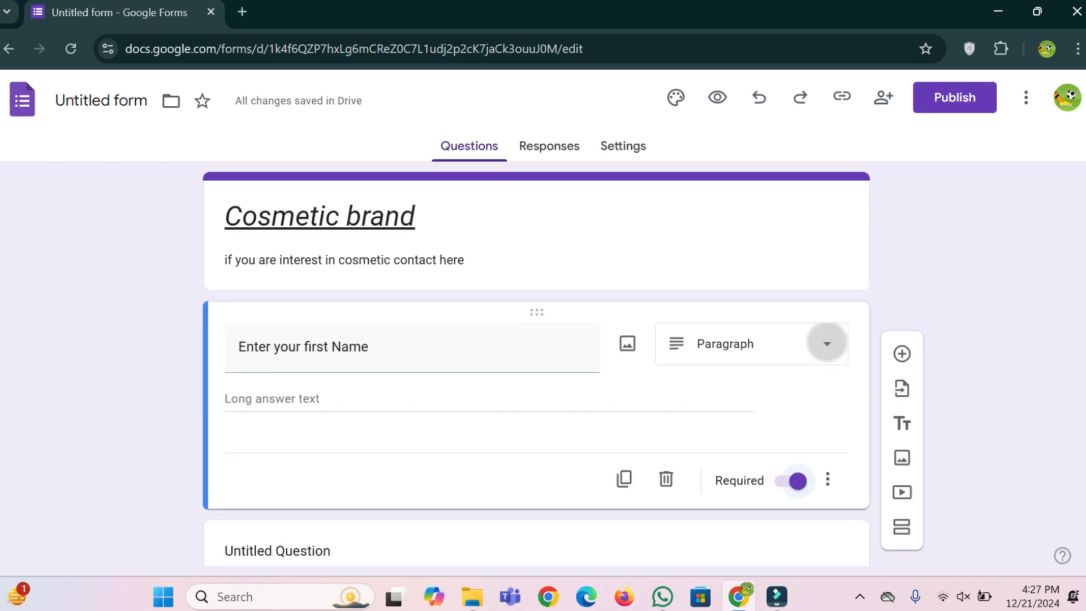
click(827, 344)
key(Escape)
scroll(536, 396, down, 2)
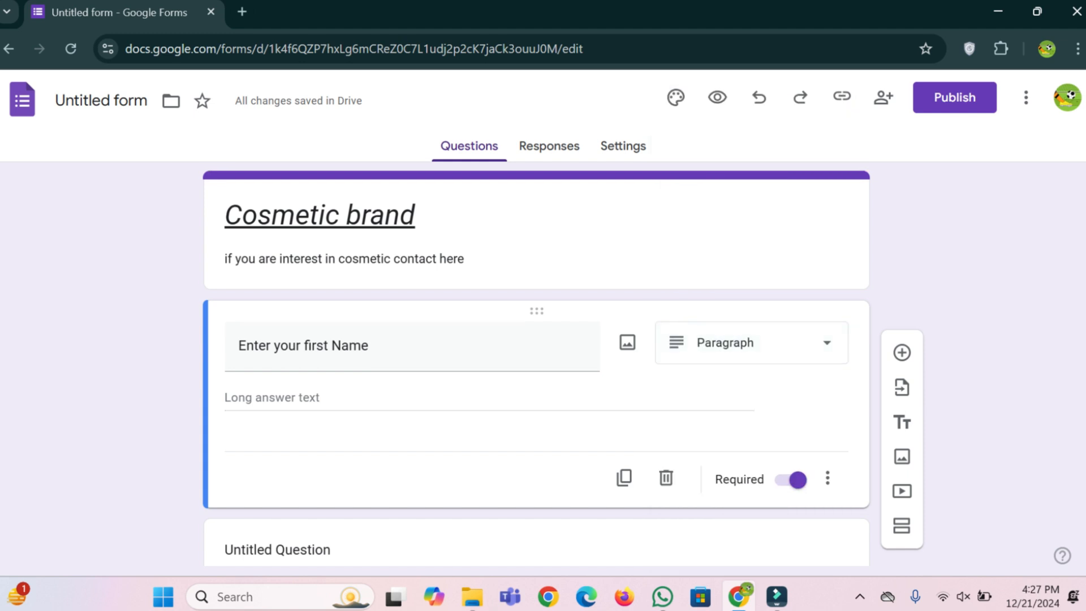
scroll(536, 396, up, 2)
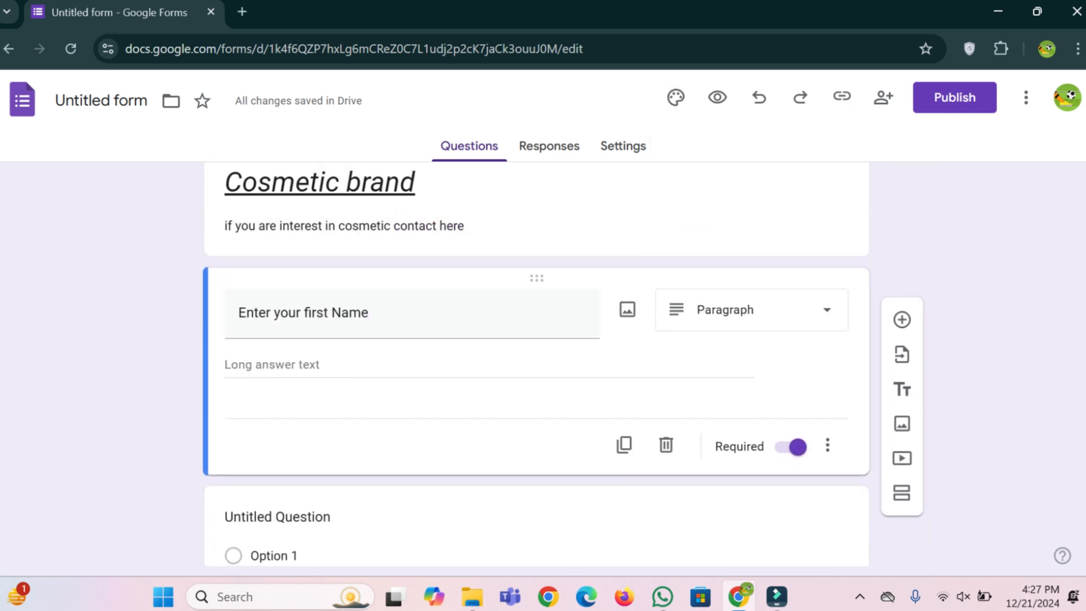
Step: Add a Dropdown question below the first-name question with the text "May i know your Desire city"
click(901, 319)
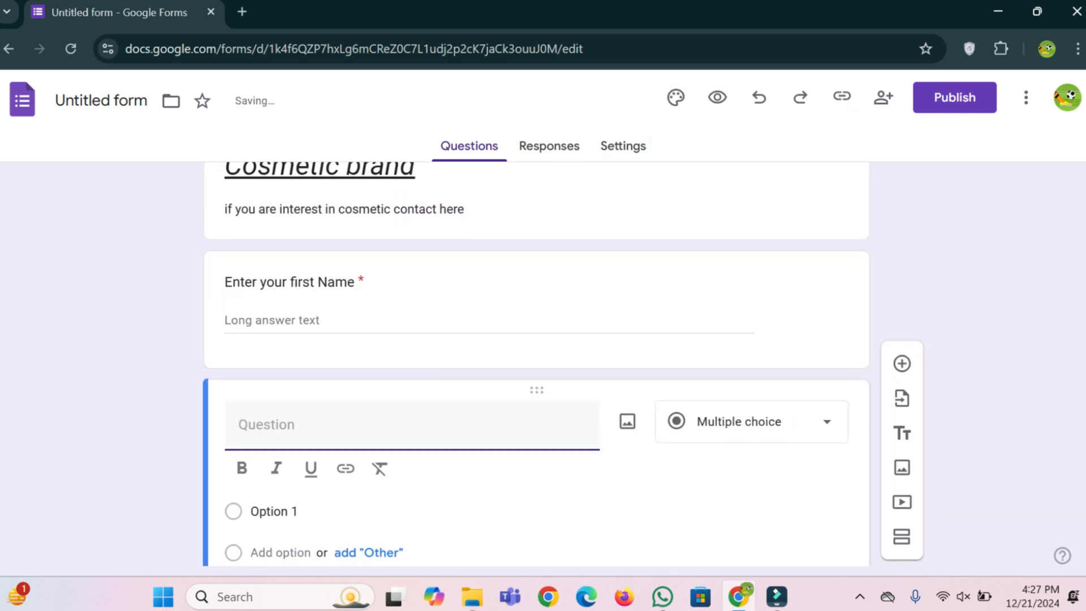
scroll(536, 391, up, 2)
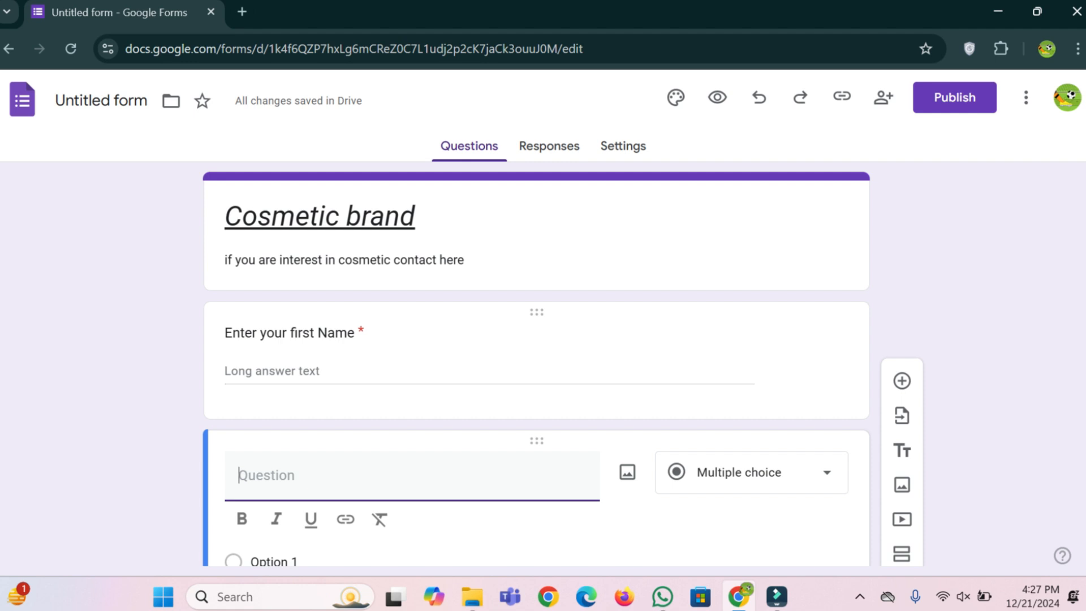
scroll(536, 364, down, 2)
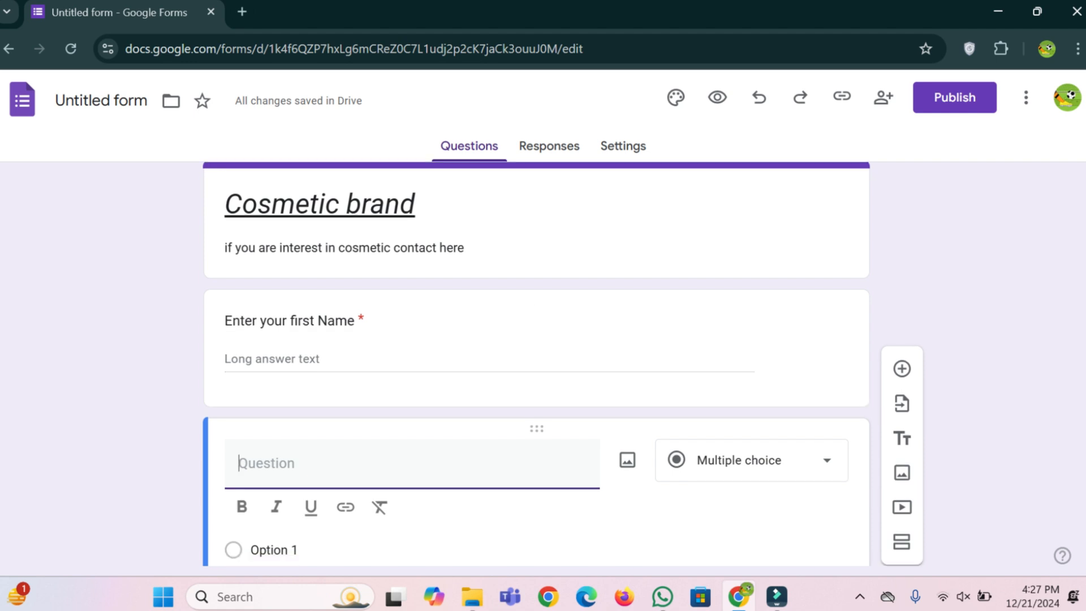
click(751, 386)
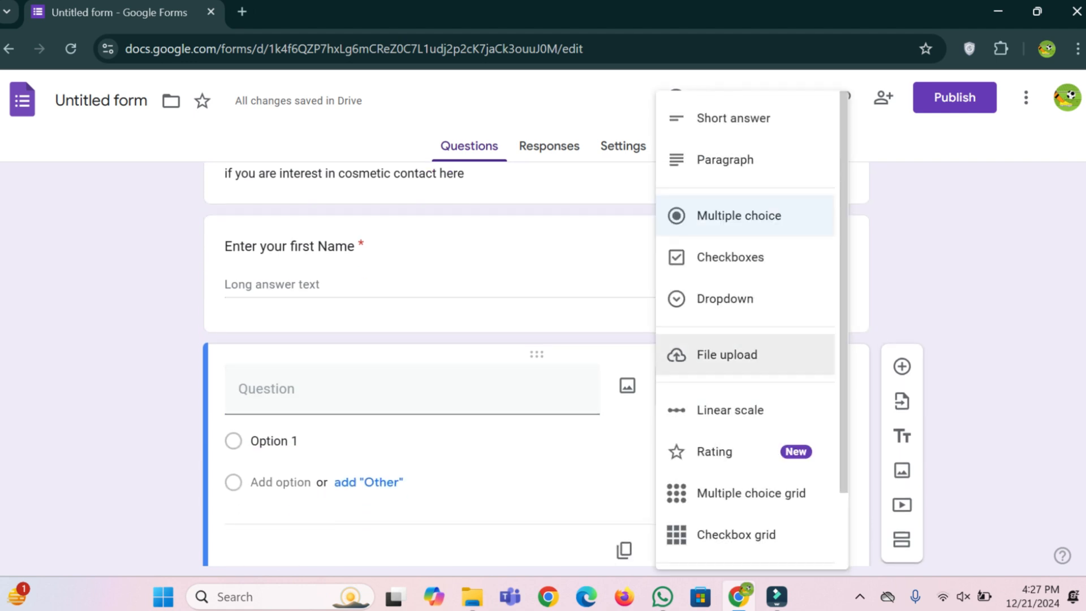
click(752, 298)
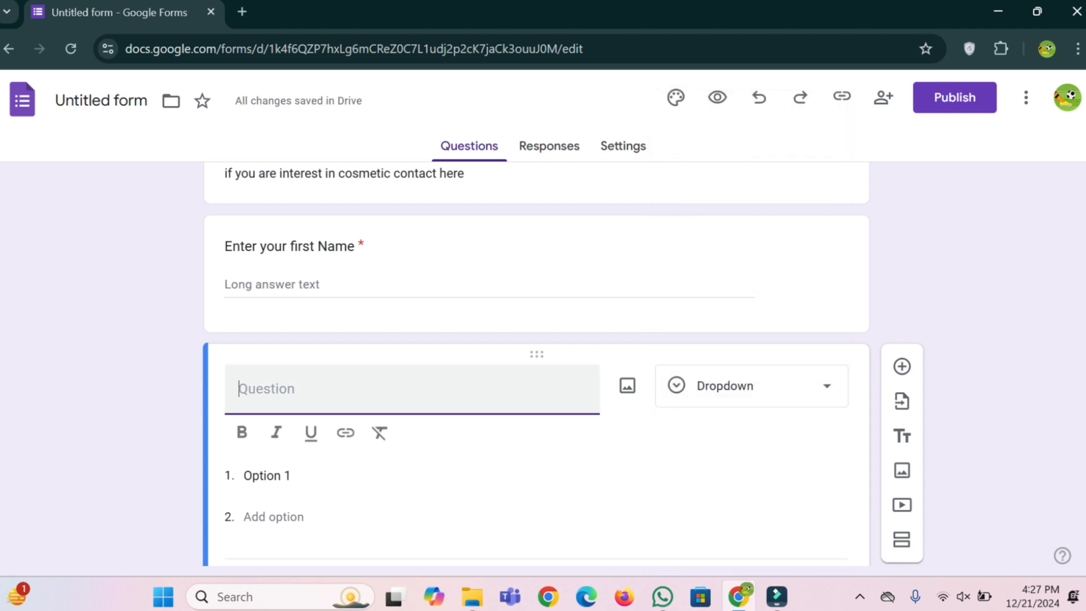
text(May i know your Des)
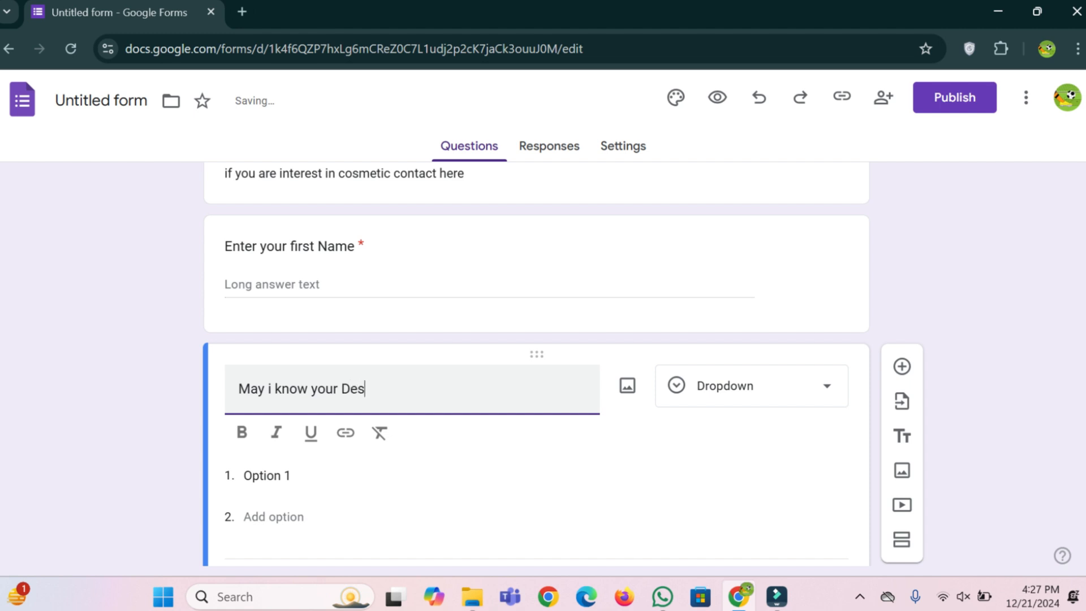
text(ire city)
Step: Set the first option of the city dropdown question to "New york"
click(267, 477)
key(BackSpace)
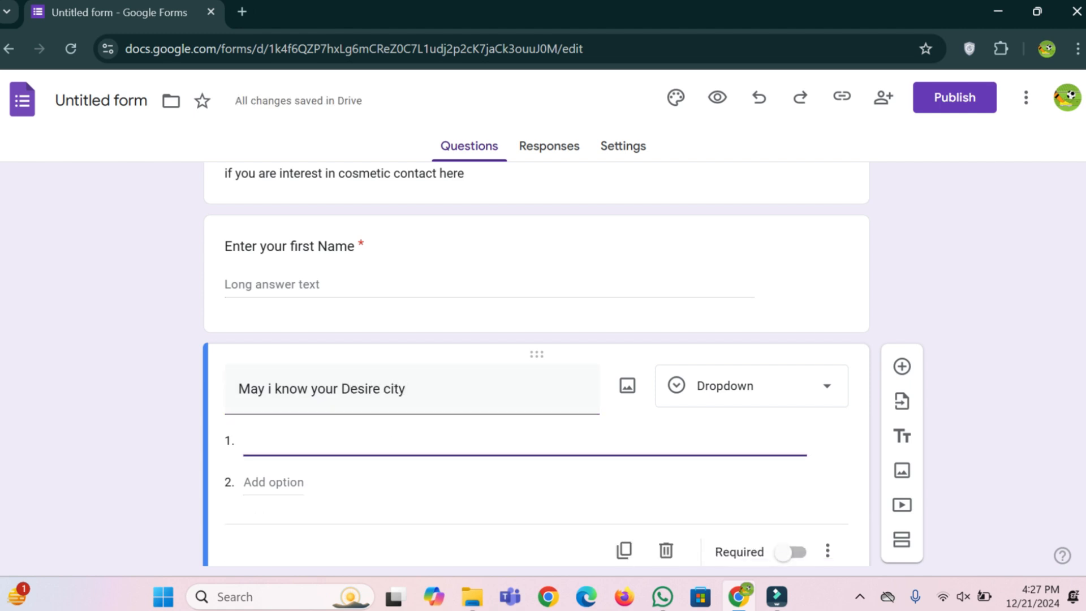
text(New)
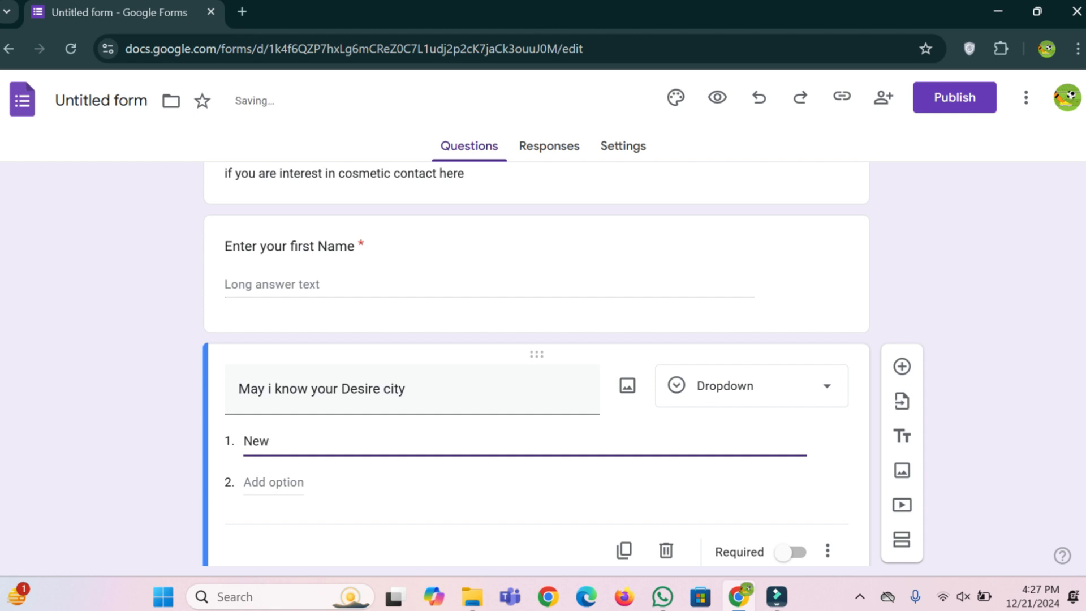
text( your)
key(BackSpace)
key(BackSpace)
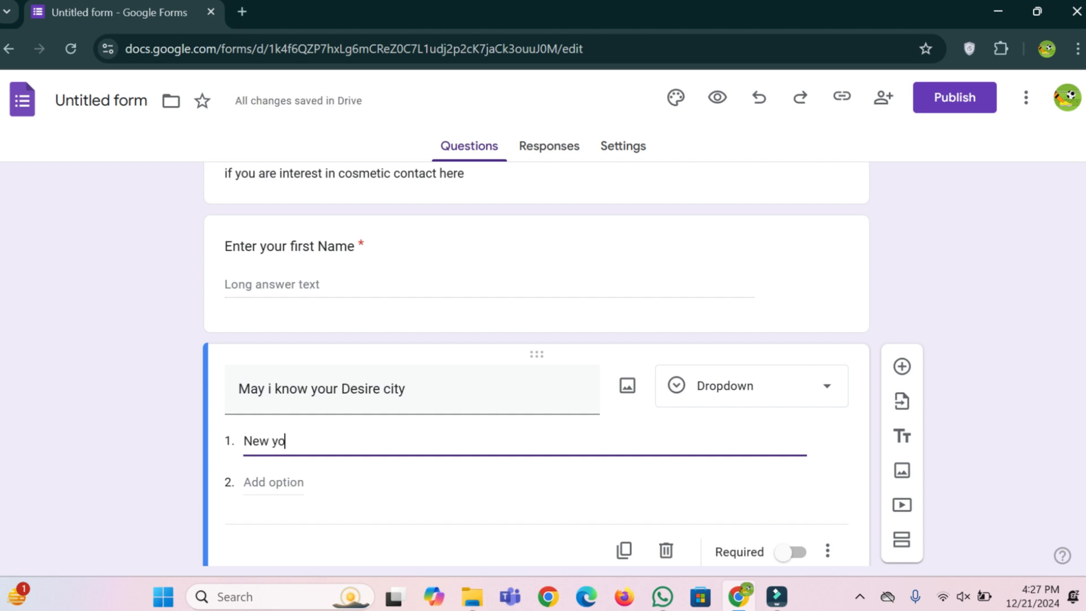
key(Return)
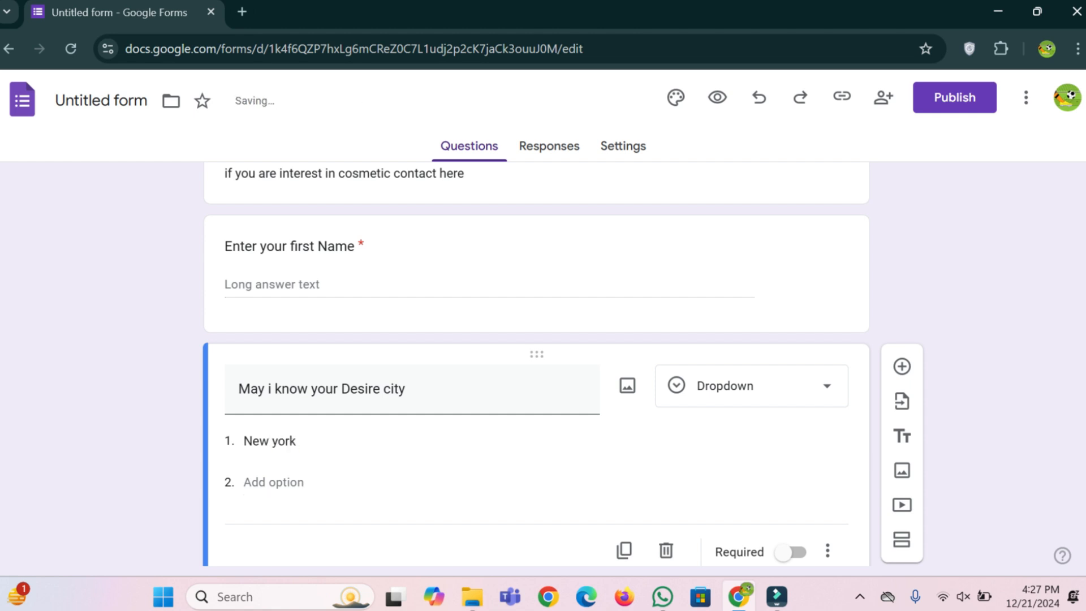
Step: Add "Sydeny" and "Colombia" as the second and third options of the city question
click(273, 483)
key(BackSpace)
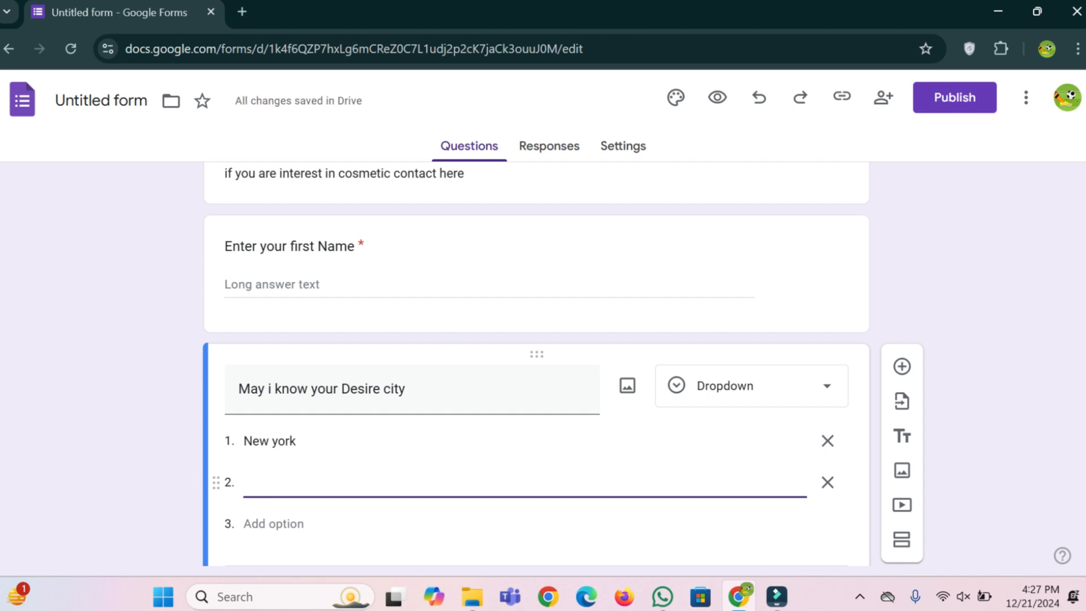
text(Sydeny)
click(273, 437)
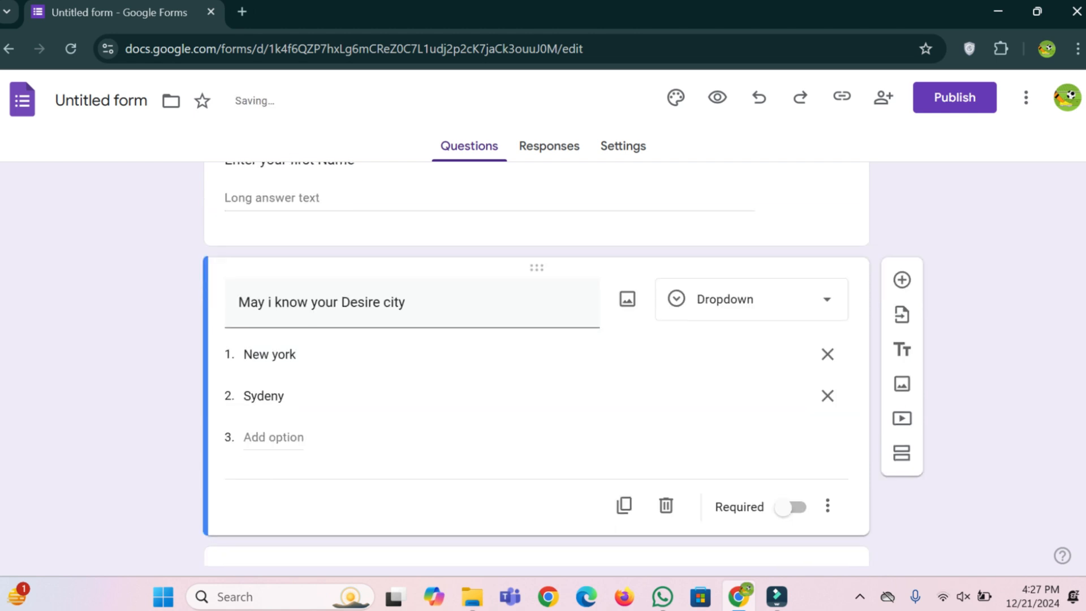
click(274, 437)
key(BackSpace)
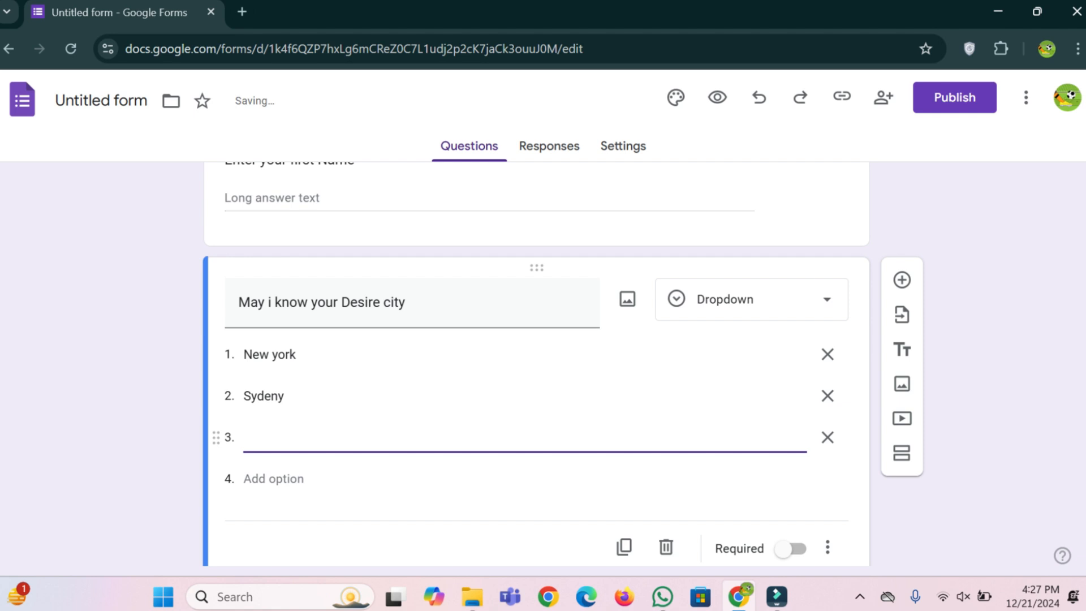
text(Colombi)
scroll(827, 354, down, 2)
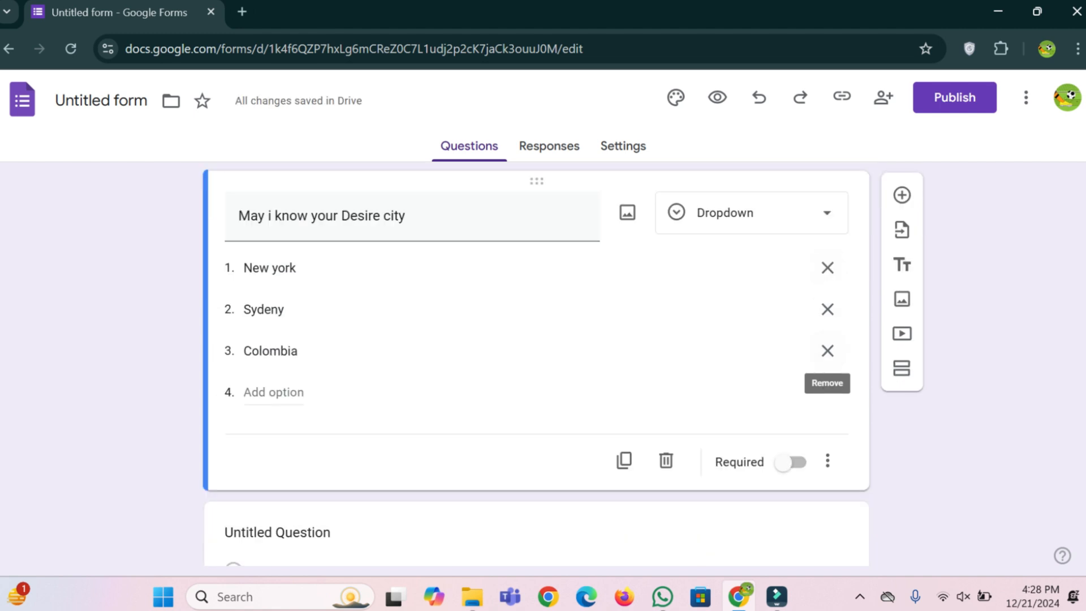
click(902, 195)
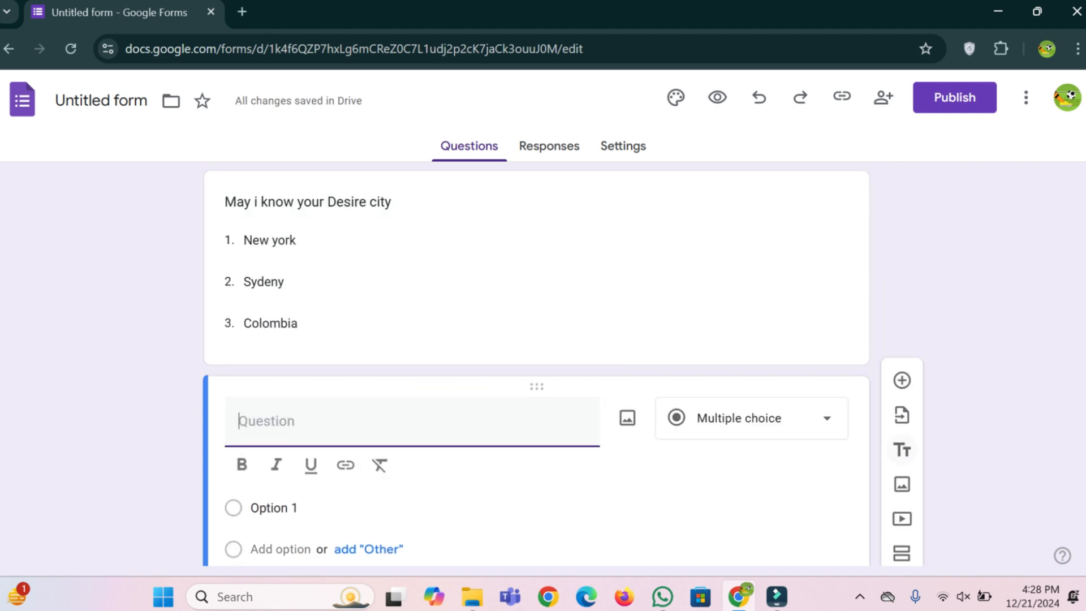
scroll(791, 418, down, 3)
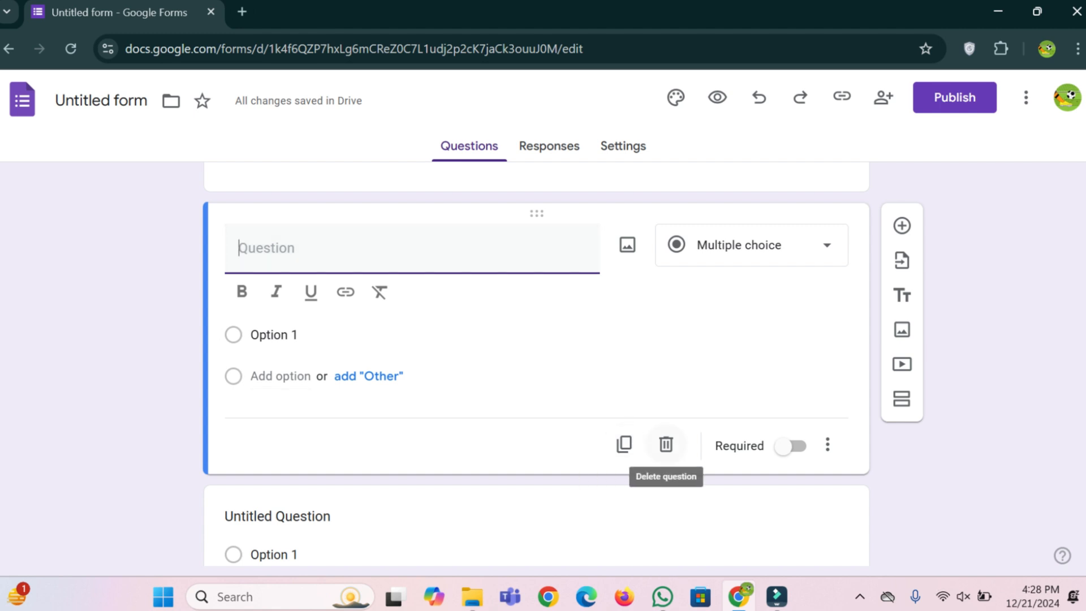
click(665, 444)
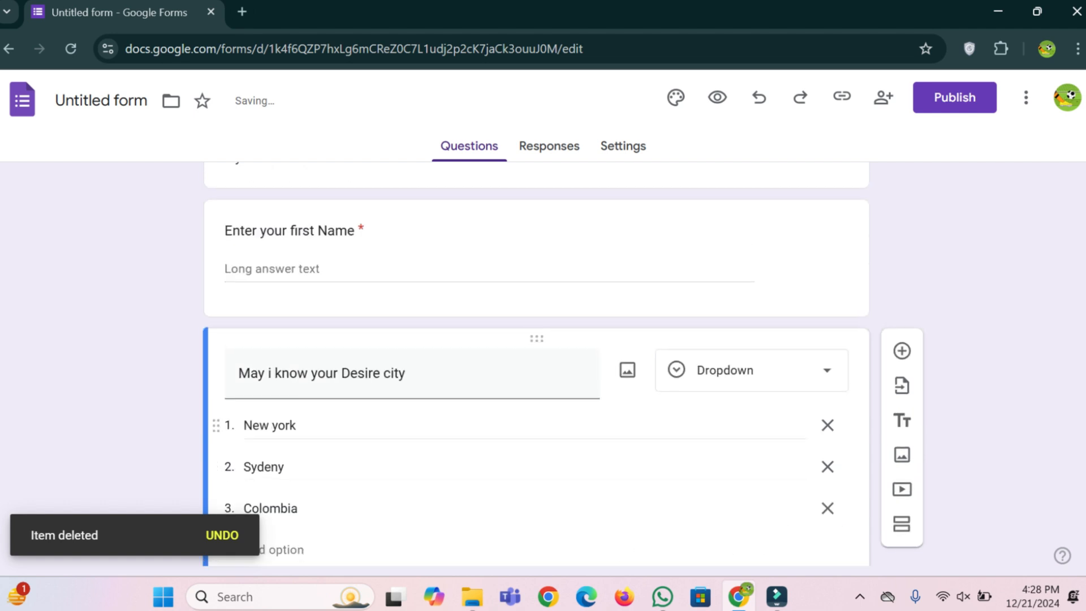
Step: Make the "May i know your Desire city" question required
click(789, 446)
click(525, 336)
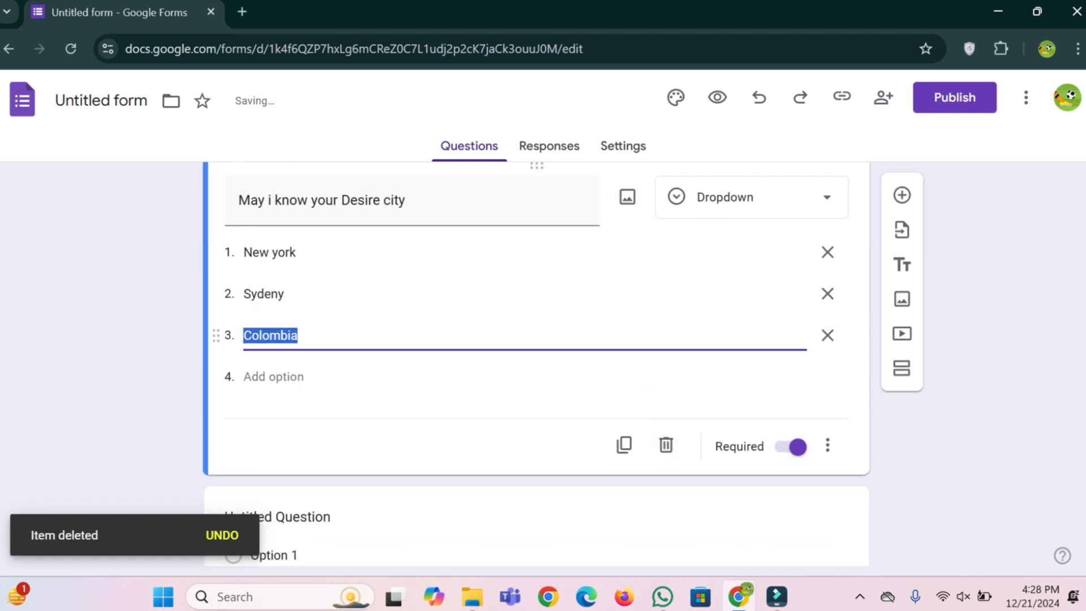
click(525, 396)
Step: Try the File upload type on the remaining Untitled Question, accepting uploads to Drive, and delete that question
click(525, 503)
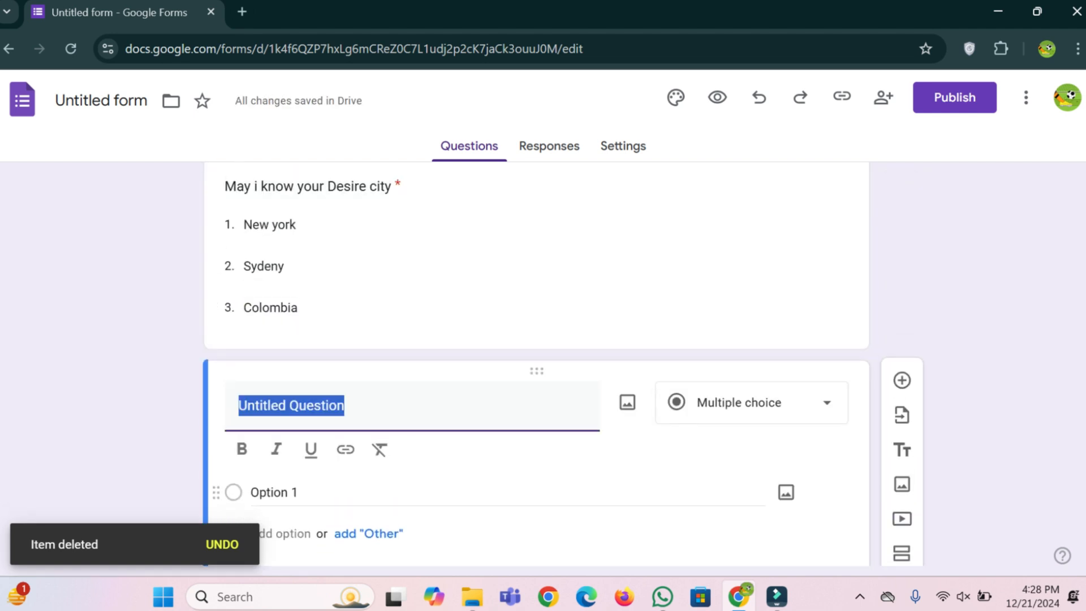
scroll(525, 498, up, 3)
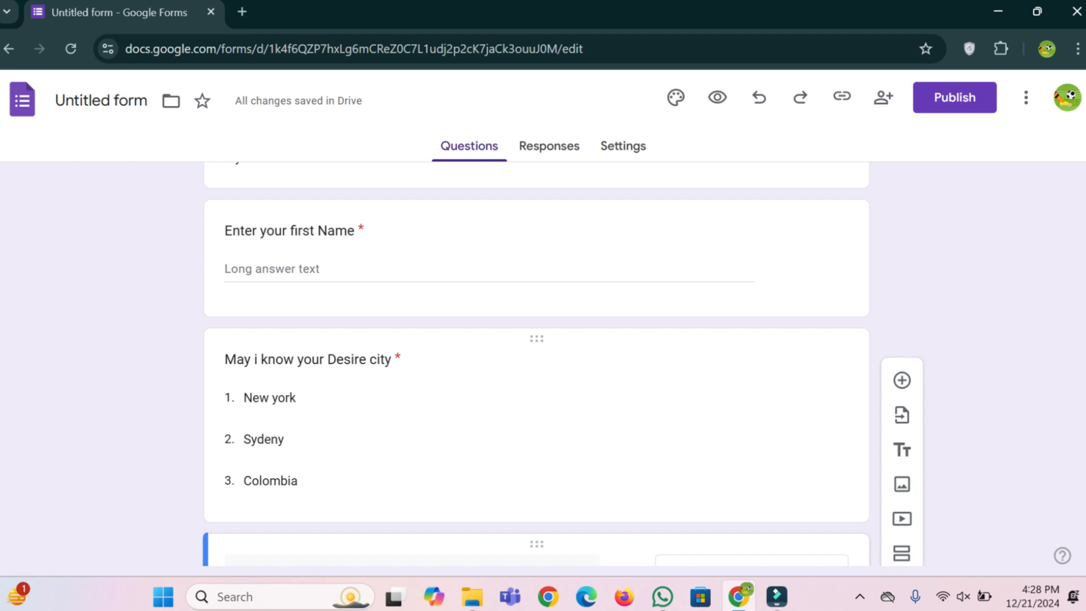
scroll(525, 424, down, 4)
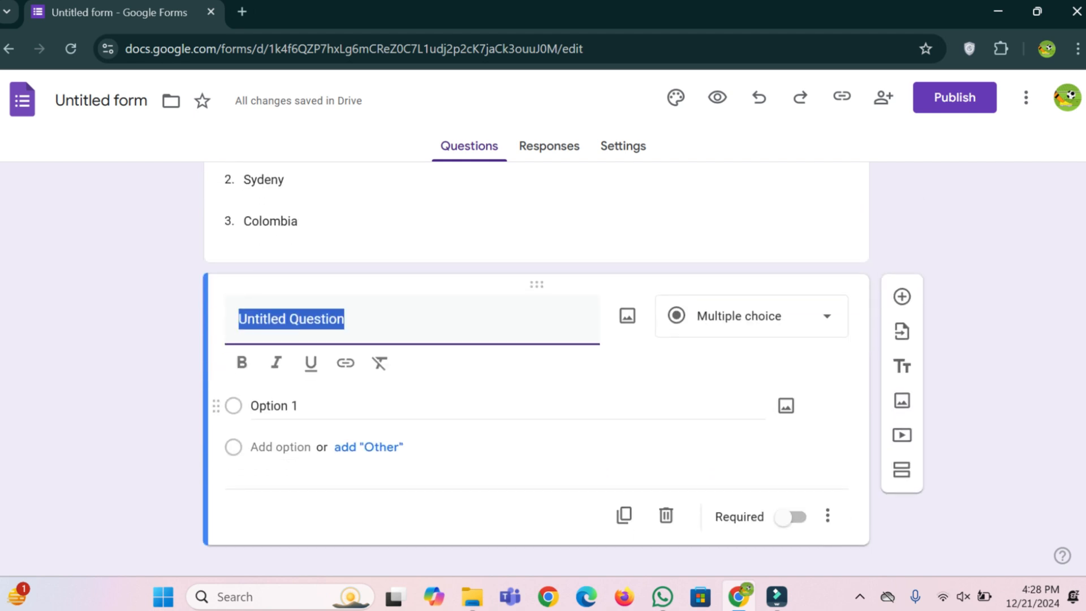
click(751, 316)
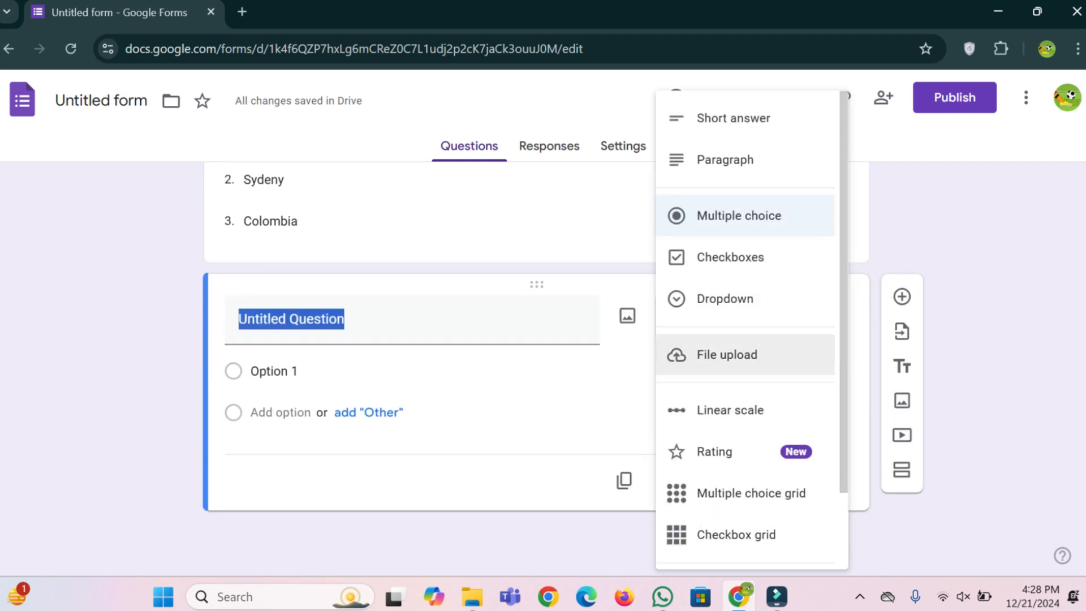
click(727, 354)
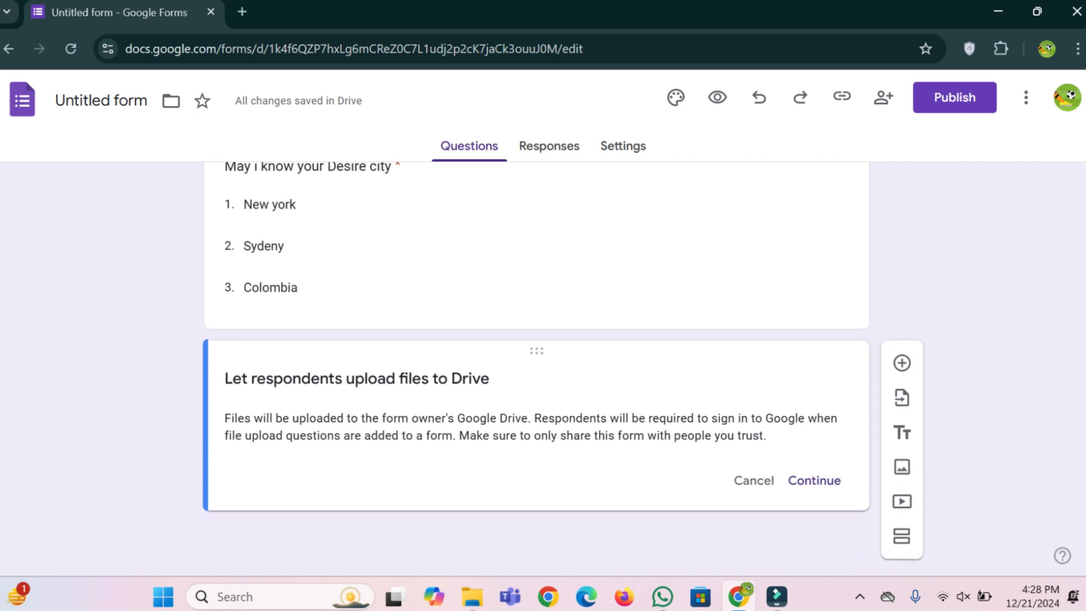
click(815, 481)
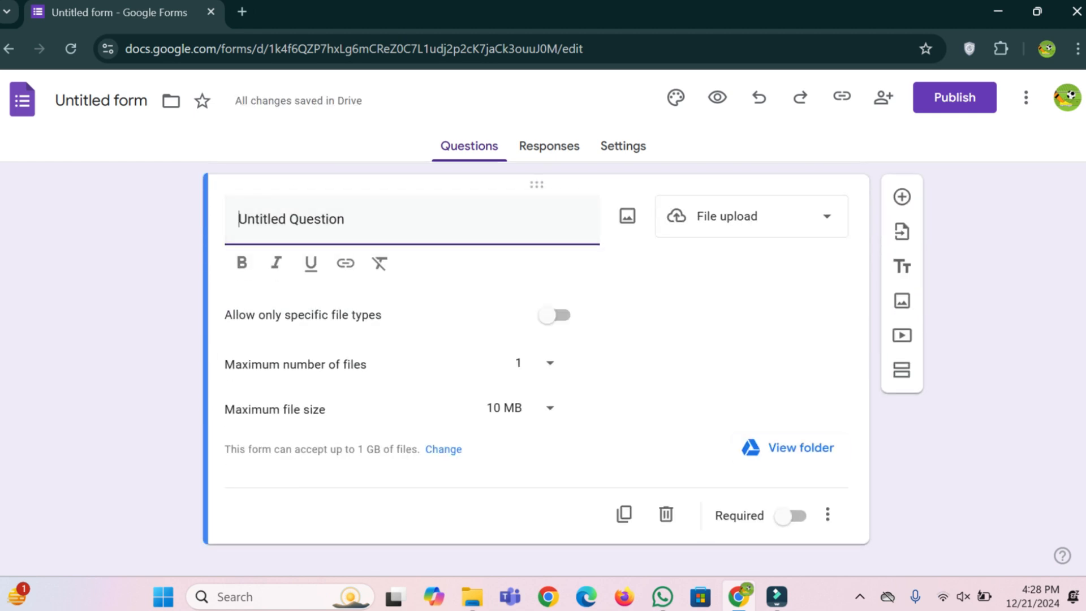
click(666, 514)
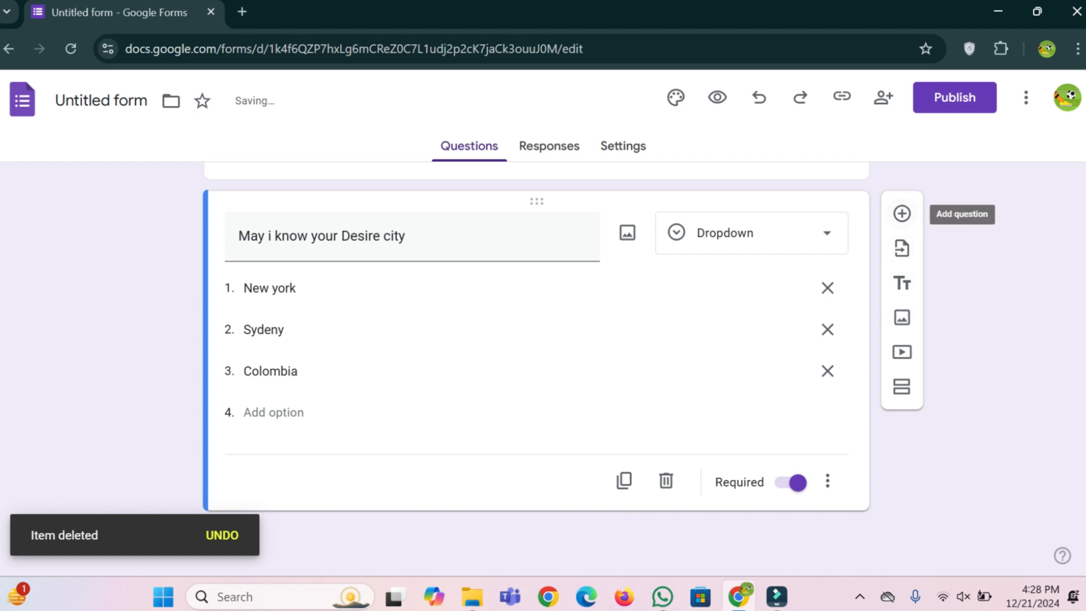
Step: Add a new question below the city question and set its type to Short answer
click(902, 214)
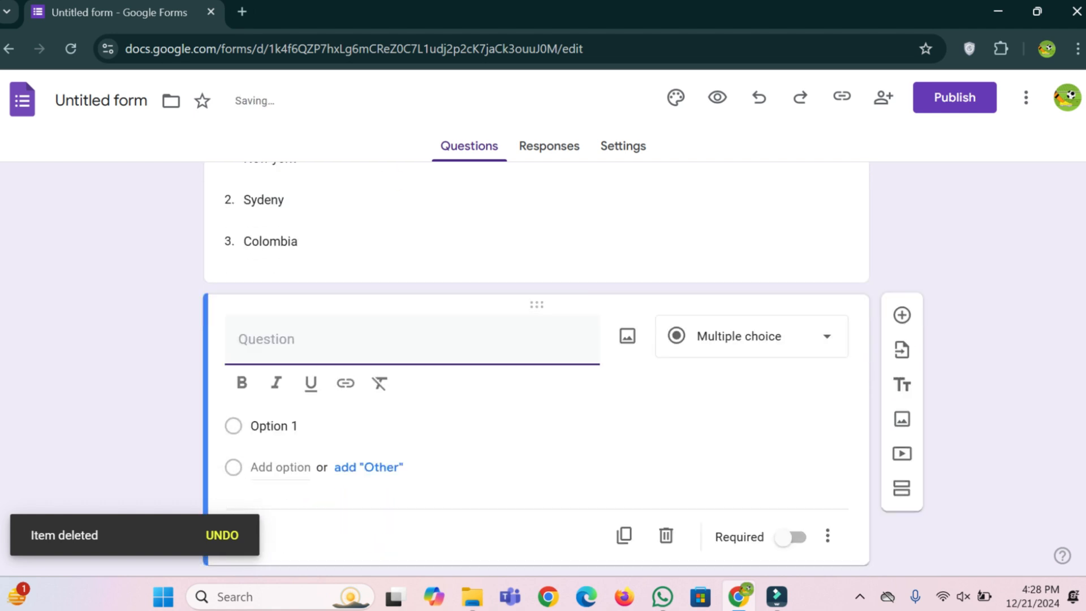
click(667, 481)
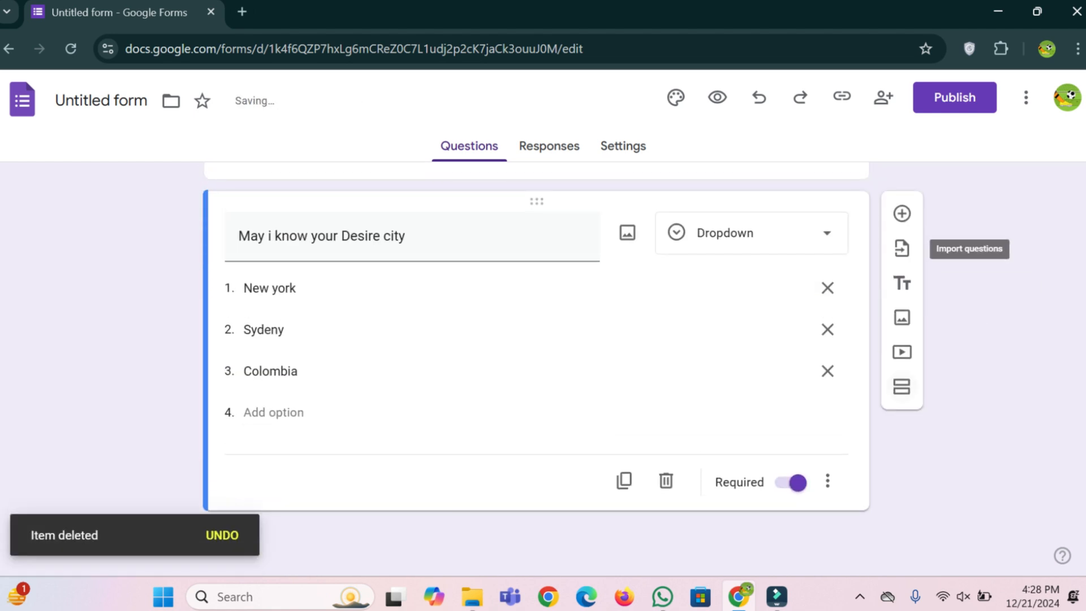
click(902, 214)
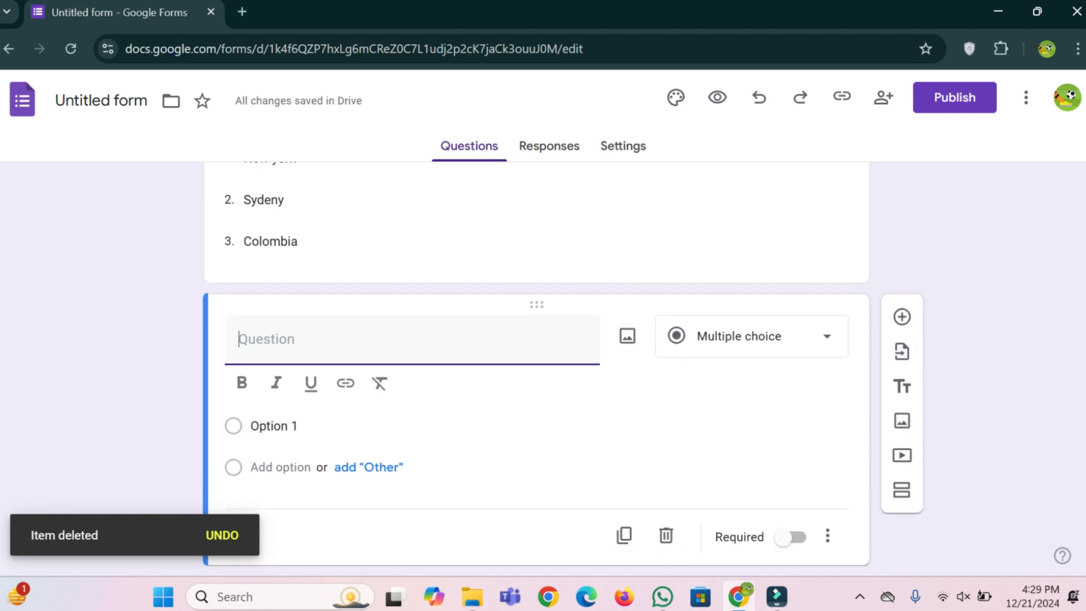
click(752, 336)
click(734, 118)
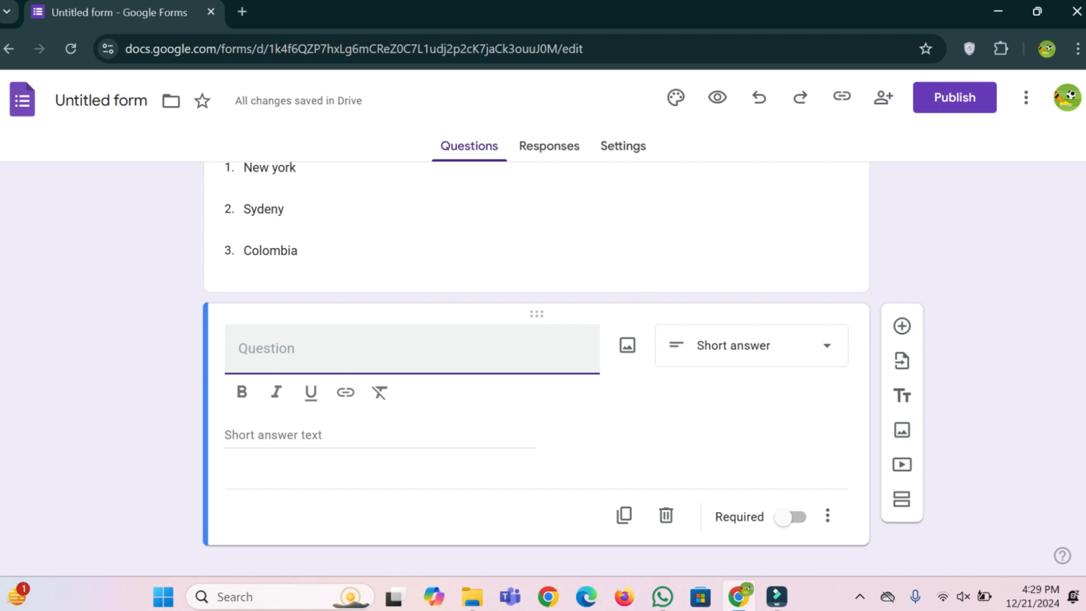
Step: Enter "Enter your Contact Details" as the short-answer question's text and make the question required
text(Enter your Contact)
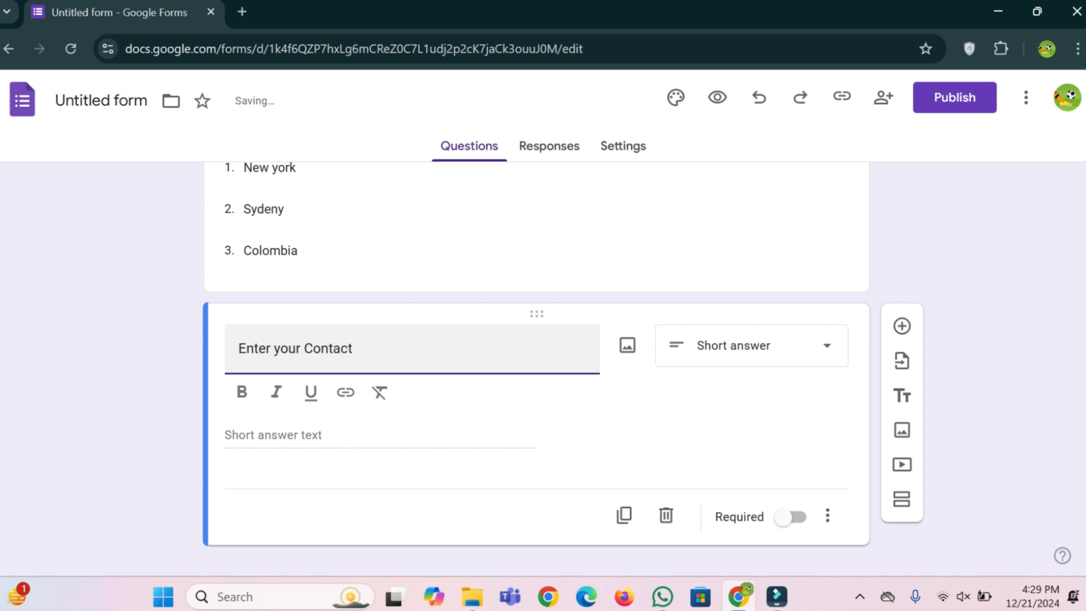
text( Details)
click(362, 468)
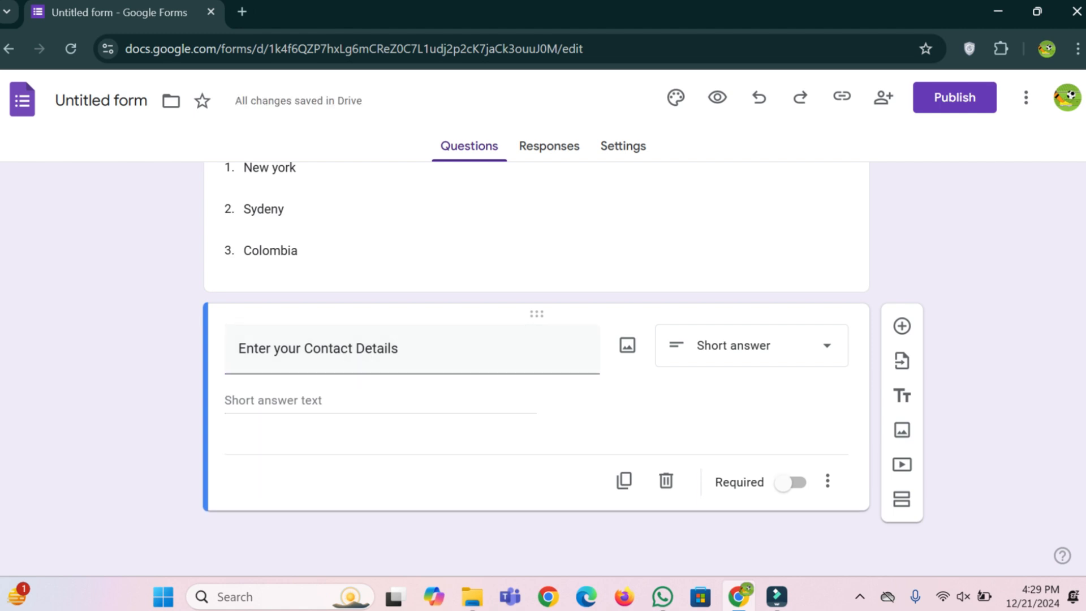
click(790, 482)
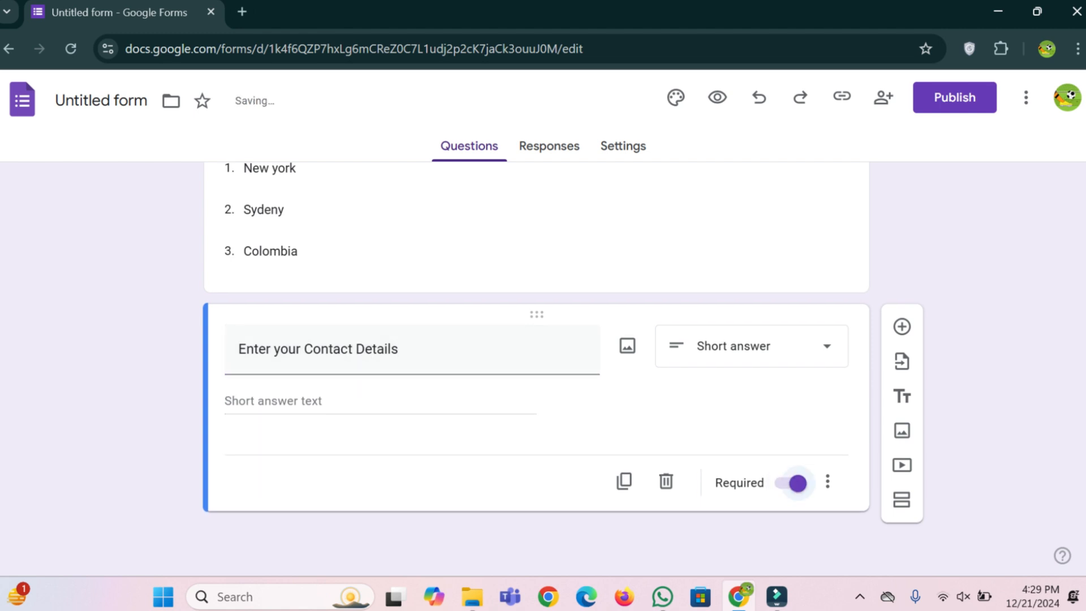
scroll(536, 362, up, 6)
scroll(536, 362, down, 2)
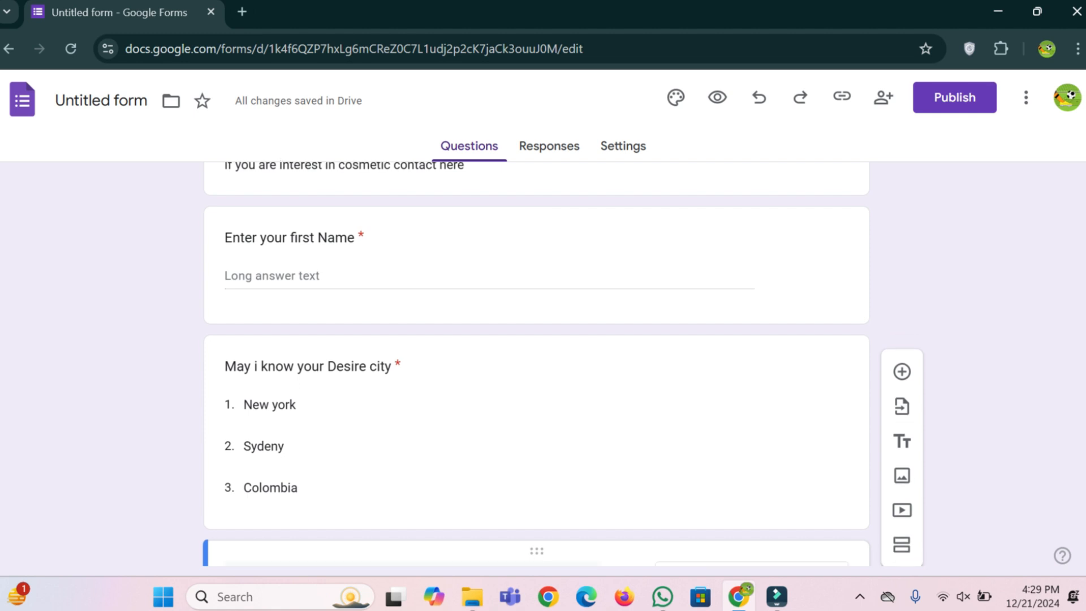
Step: Set the form's editor view access to Anyone with the link and publish the form
scroll(536, 362, down, 3)
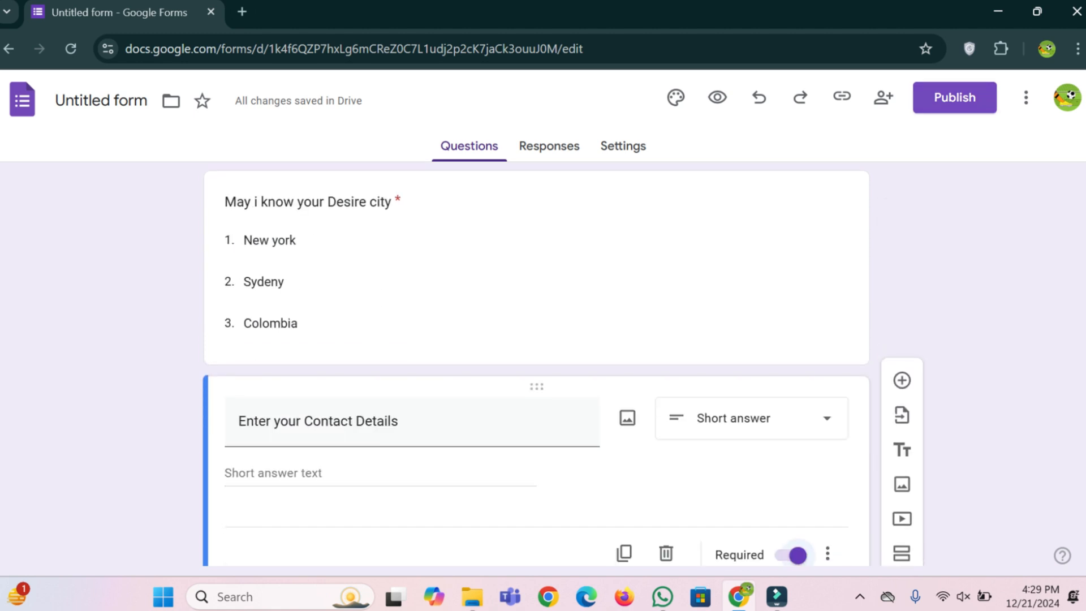
click(954, 97)
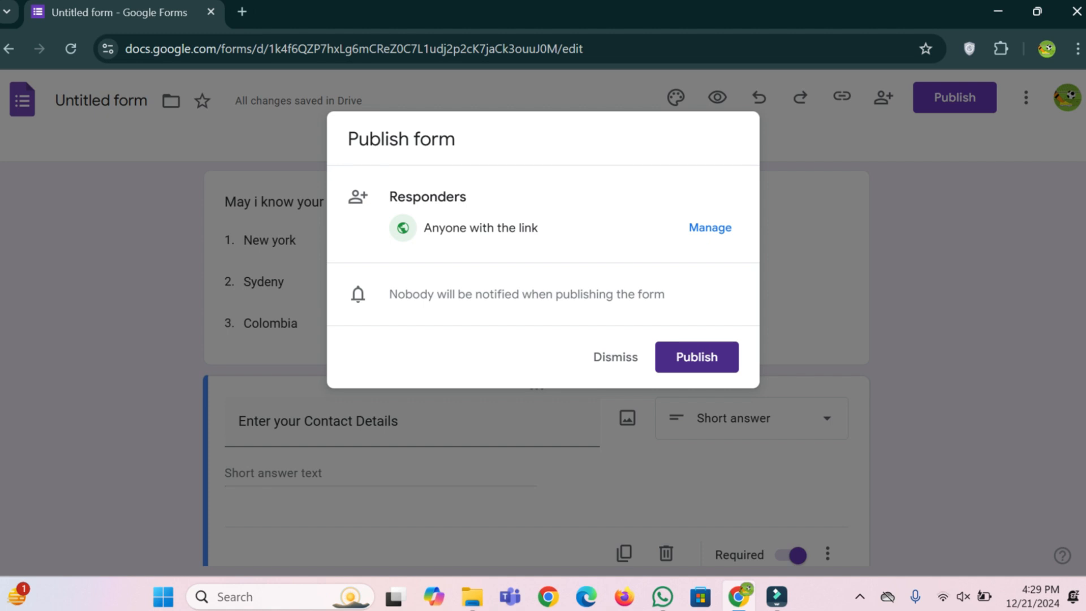
click(710, 227)
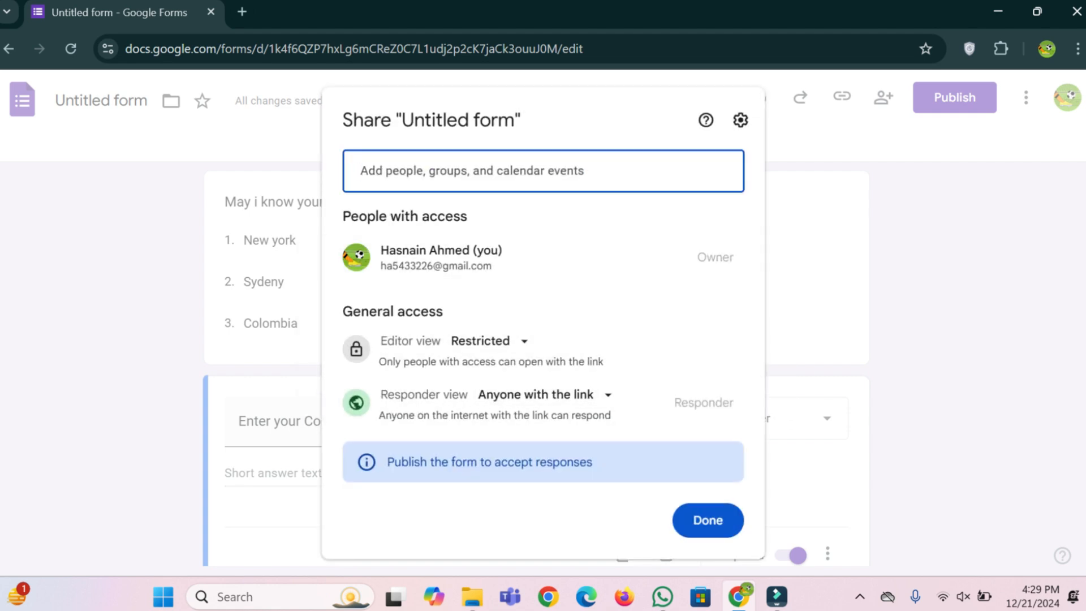
click(487, 341)
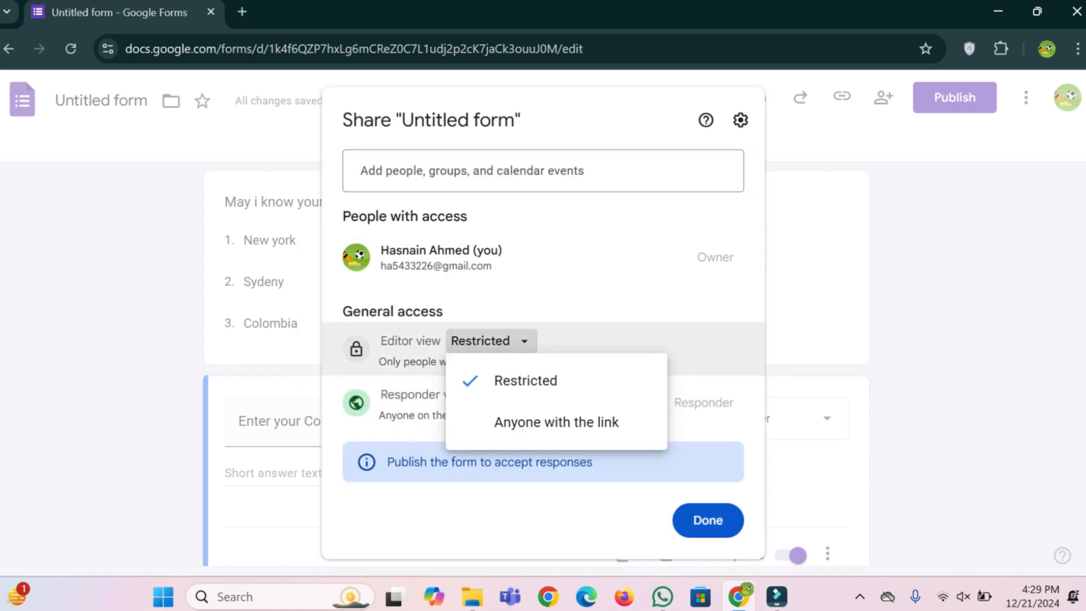
click(557, 422)
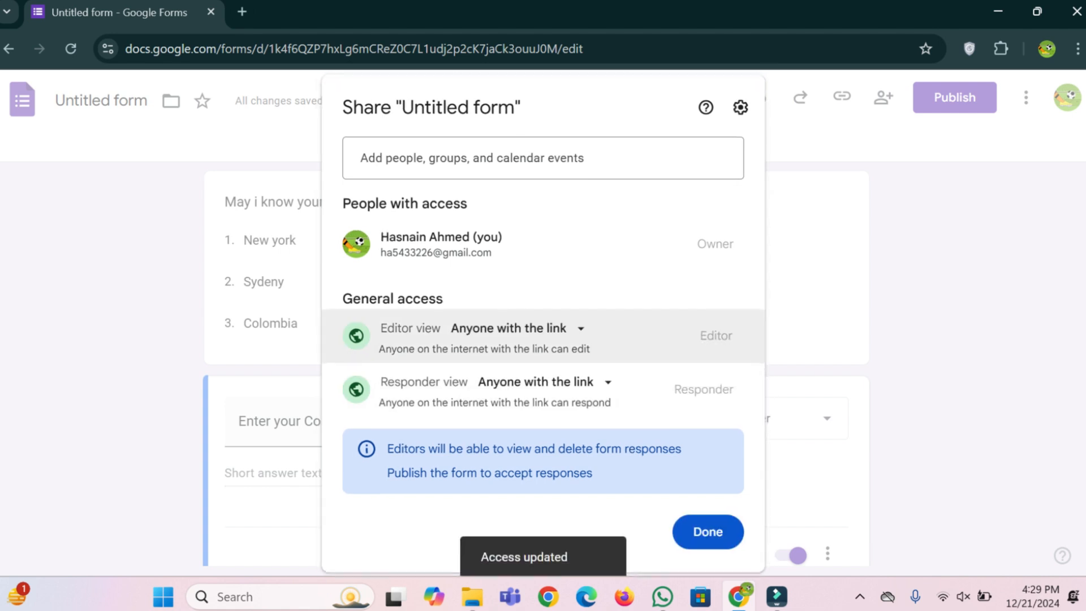
click(707, 519)
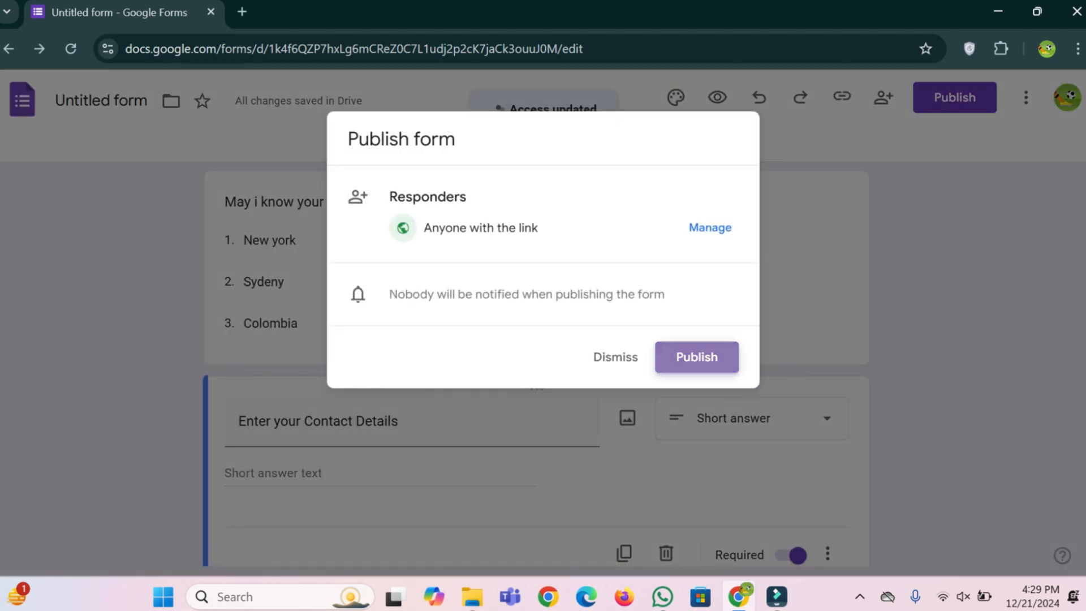
click(695, 357)
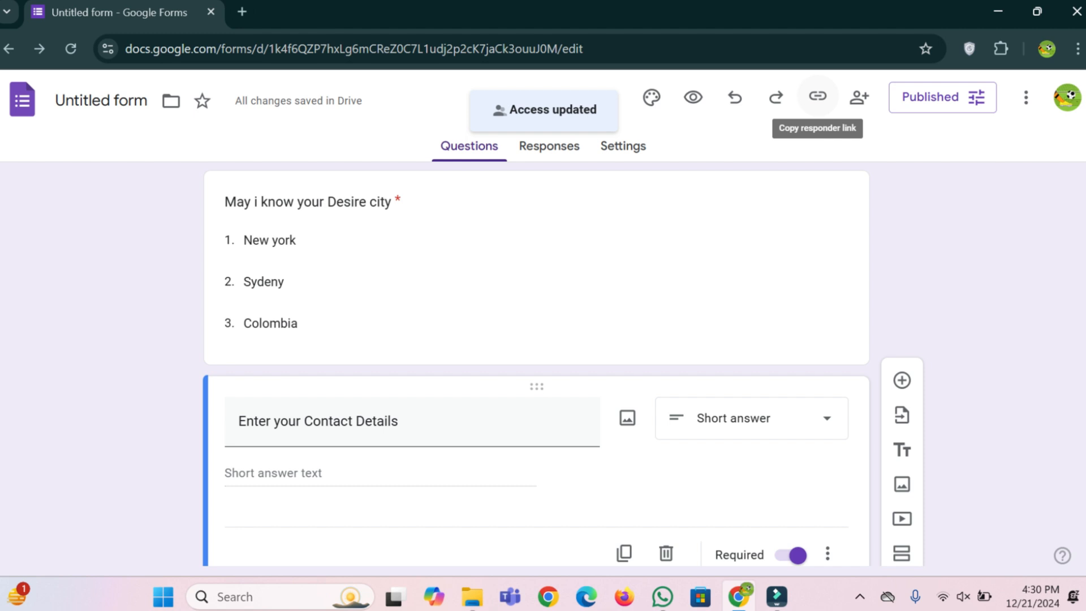
Step: Copy the form's responder link as a shortened URL
click(818, 97)
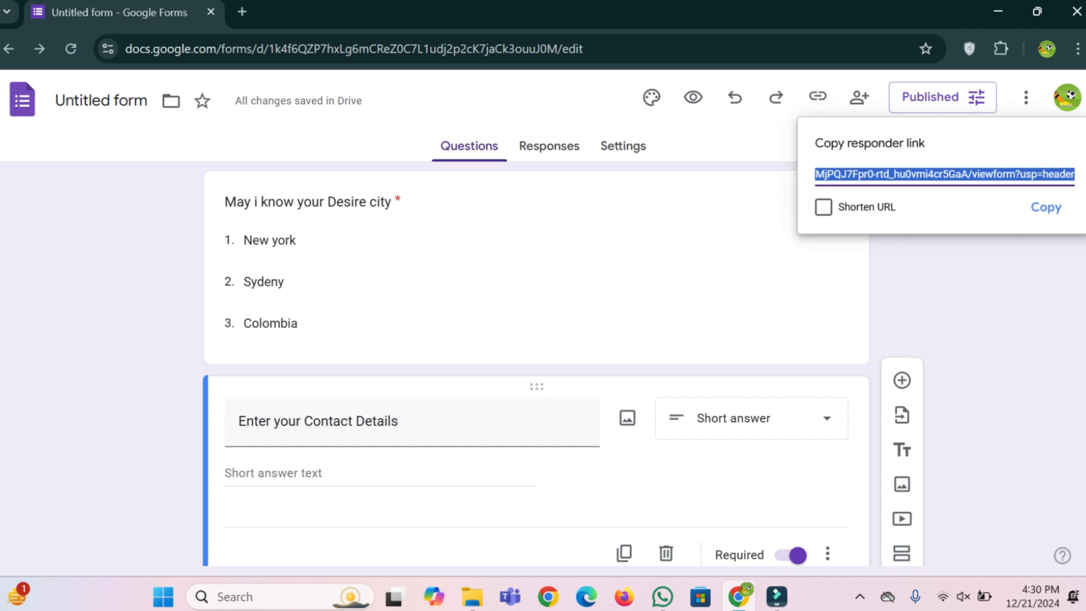
click(824, 207)
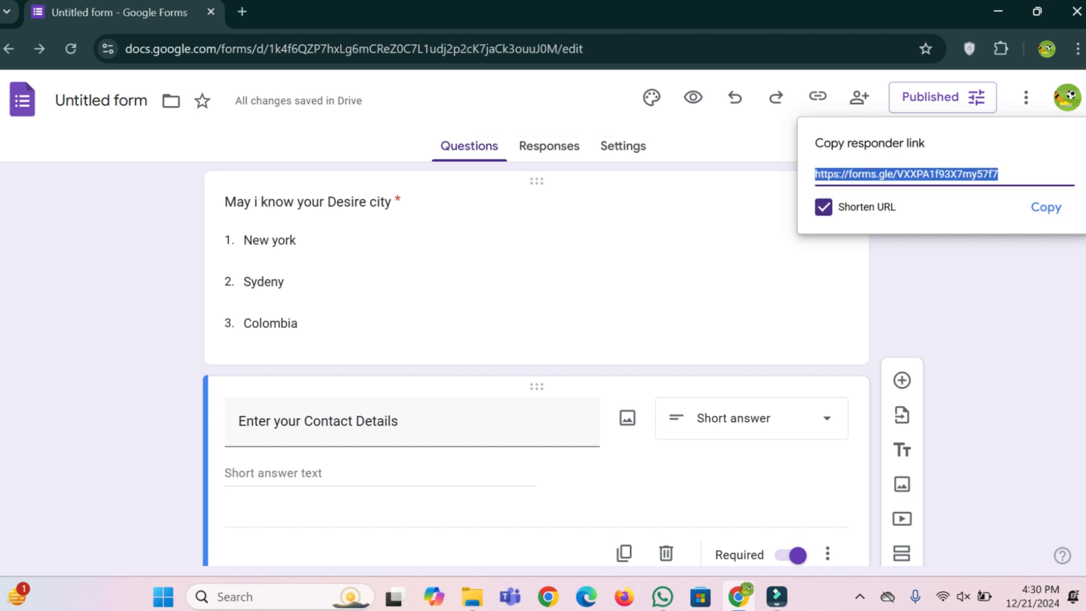
click(1045, 207)
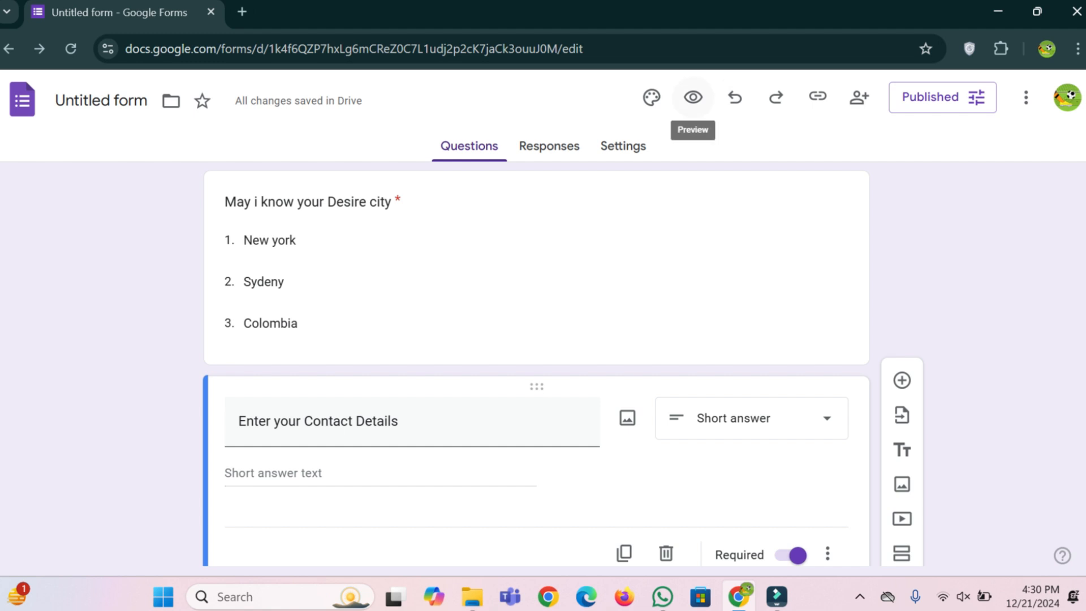
Step: Preview the published form, check its city and contact details questions, and return to the form editor
click(692, 97)
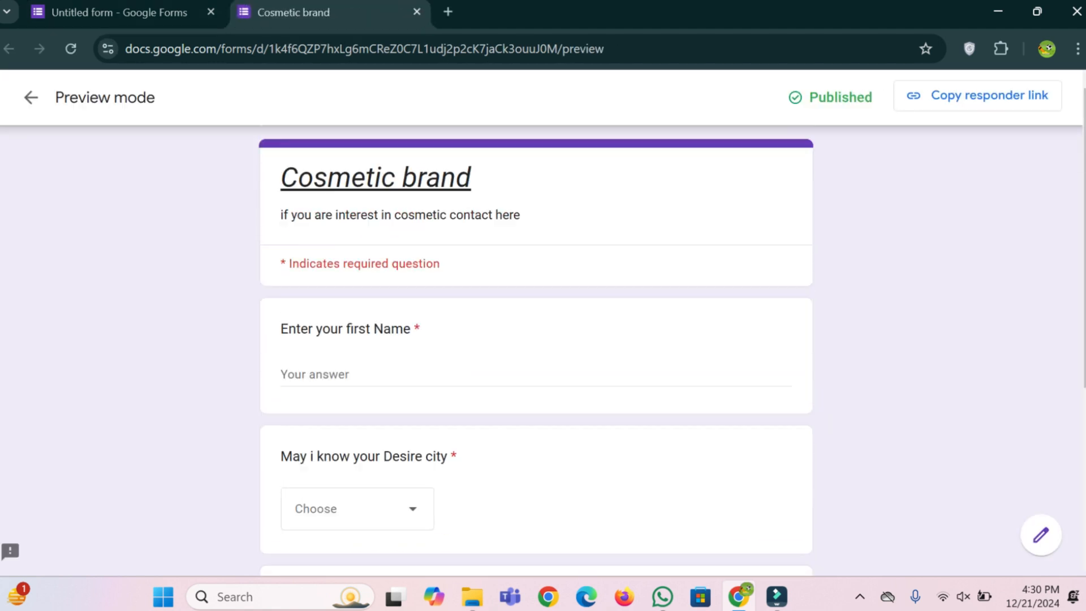
scroll(536, 340, down, 3)
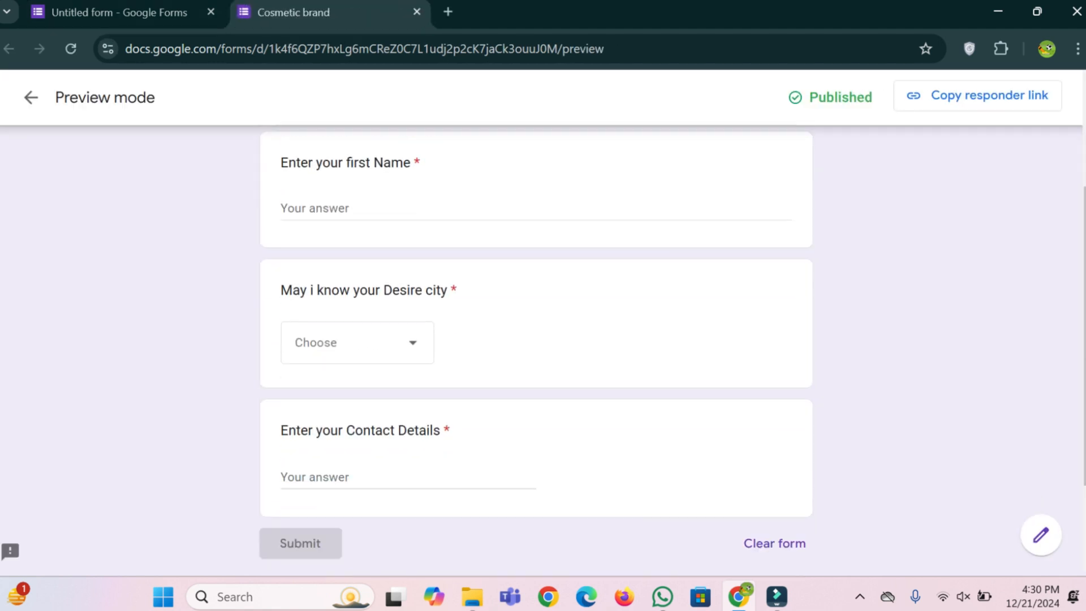
click(356, 341)
scroll(358, 397, down, 1)
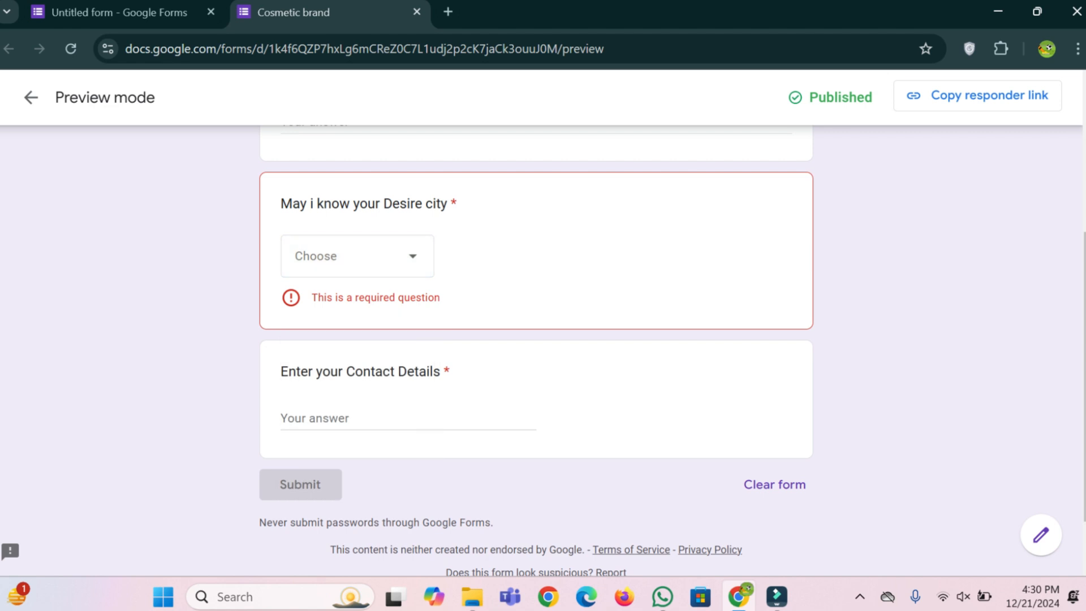
click(339, 419)
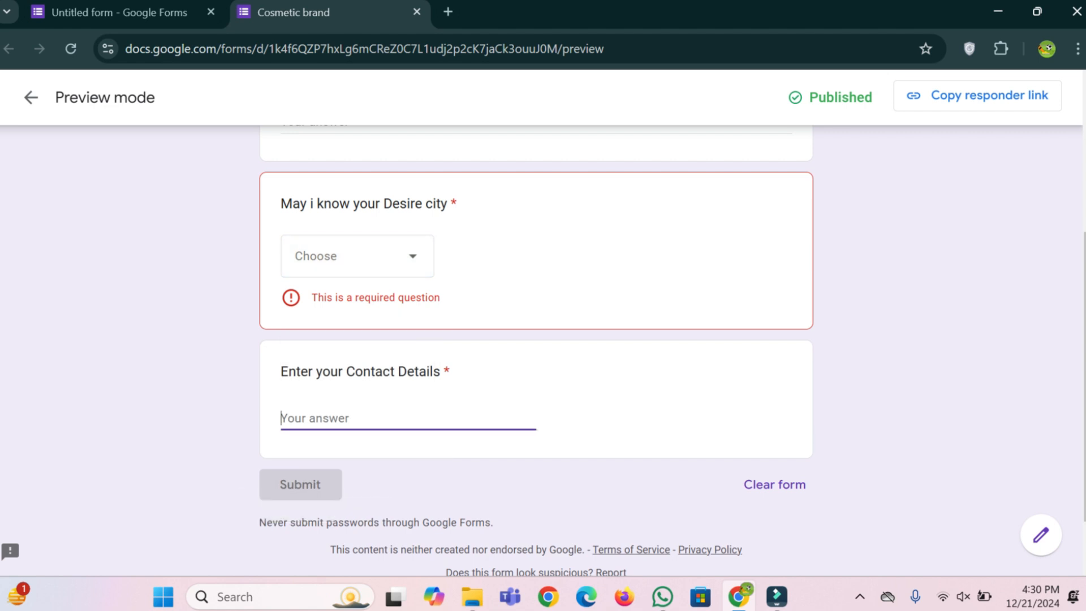
scroll(536, 340, up, 4)
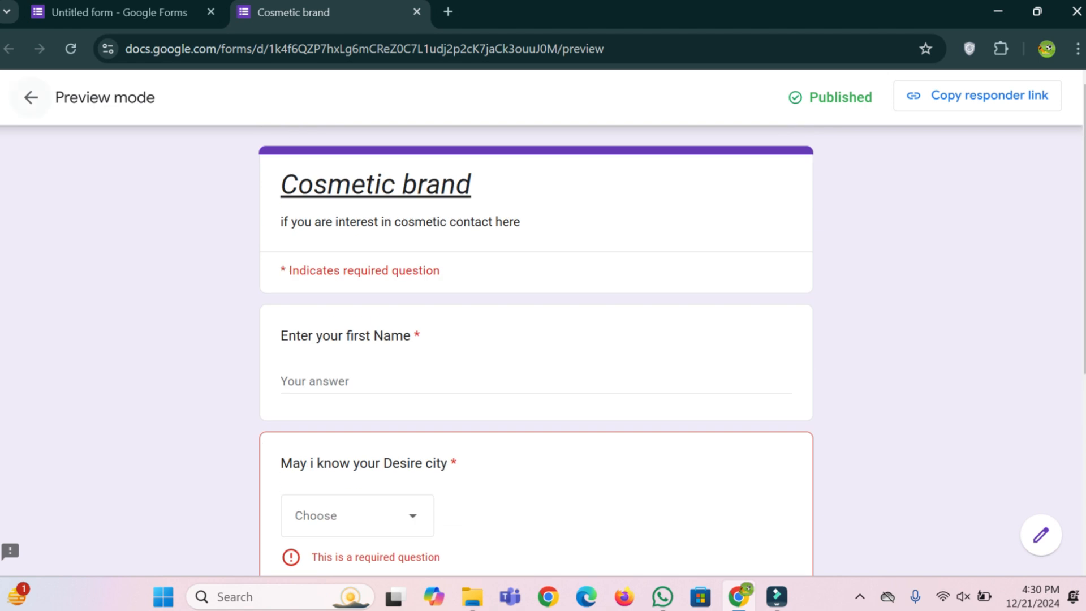
click(30, 97)
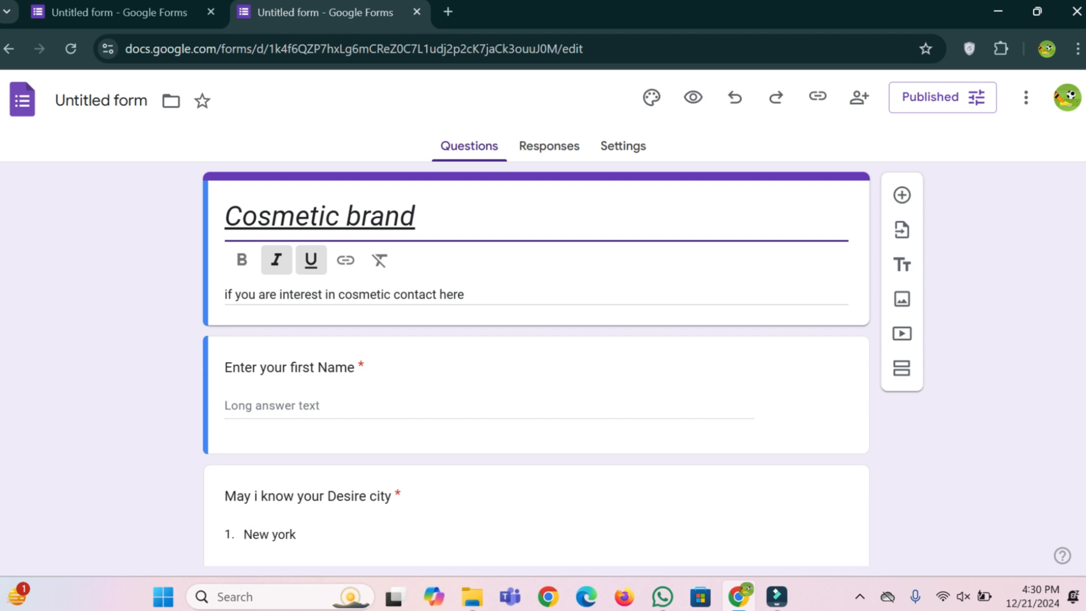
Step: Link the form's responses to a new spreadsheet named "Untitled form (Responses)"
click(549, 146)
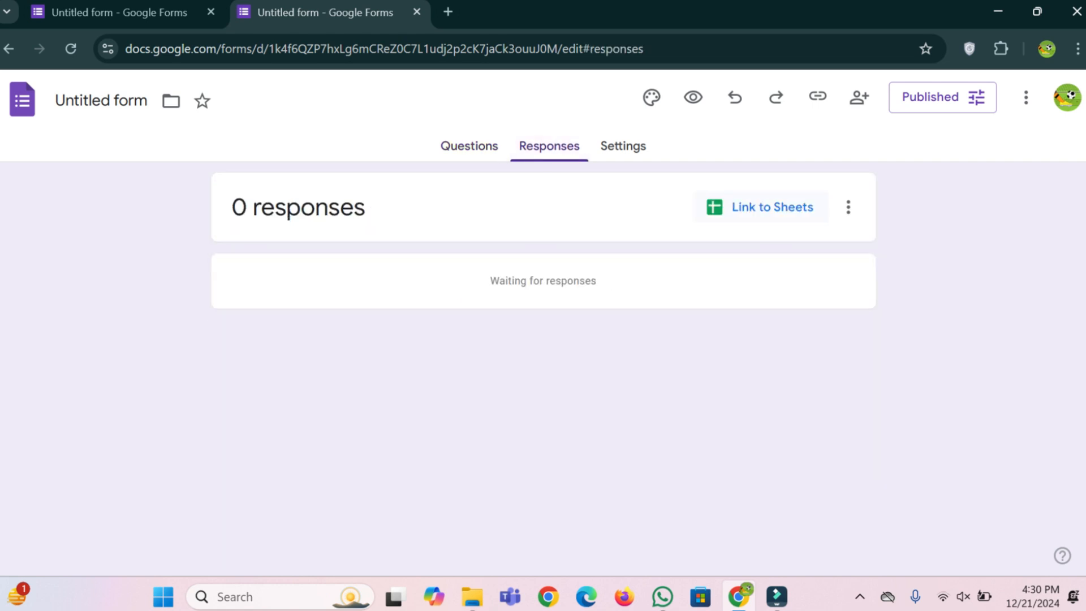
click(761, 207)
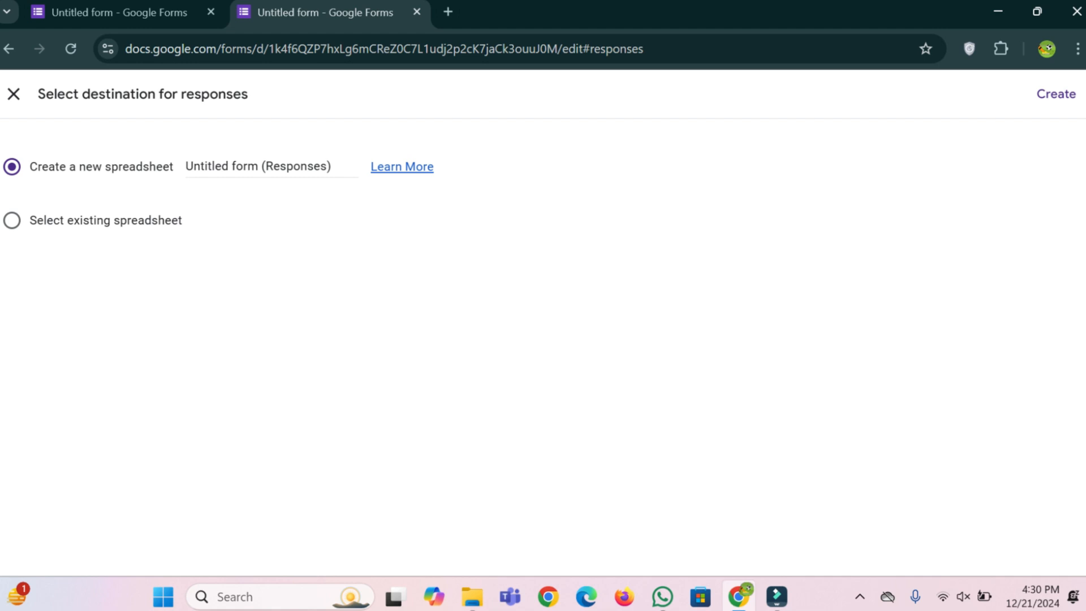
click(1056, 94)
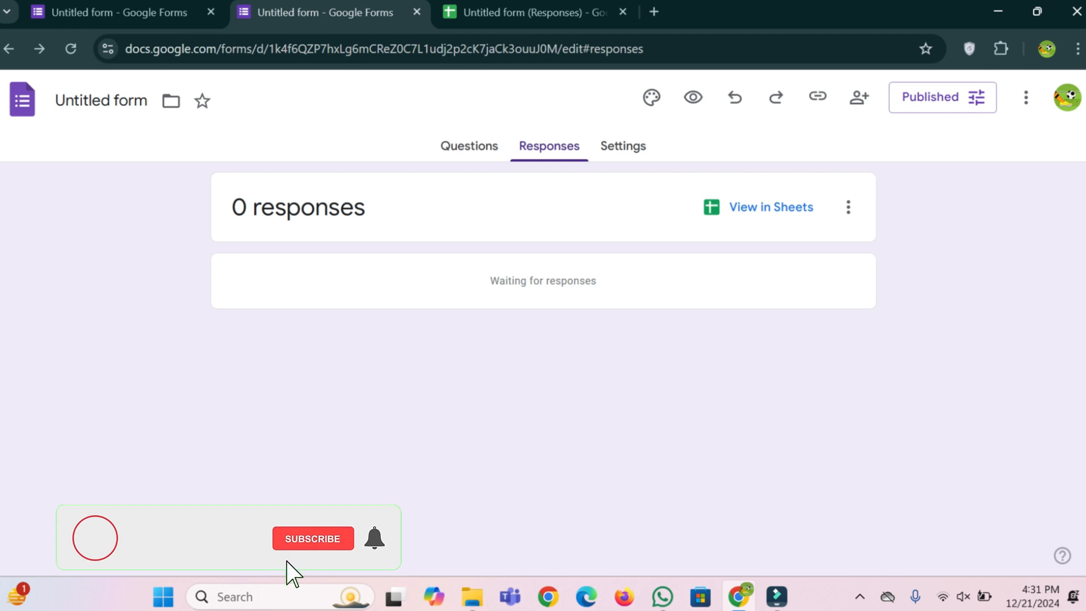
scroll(537, 350, down, 4)
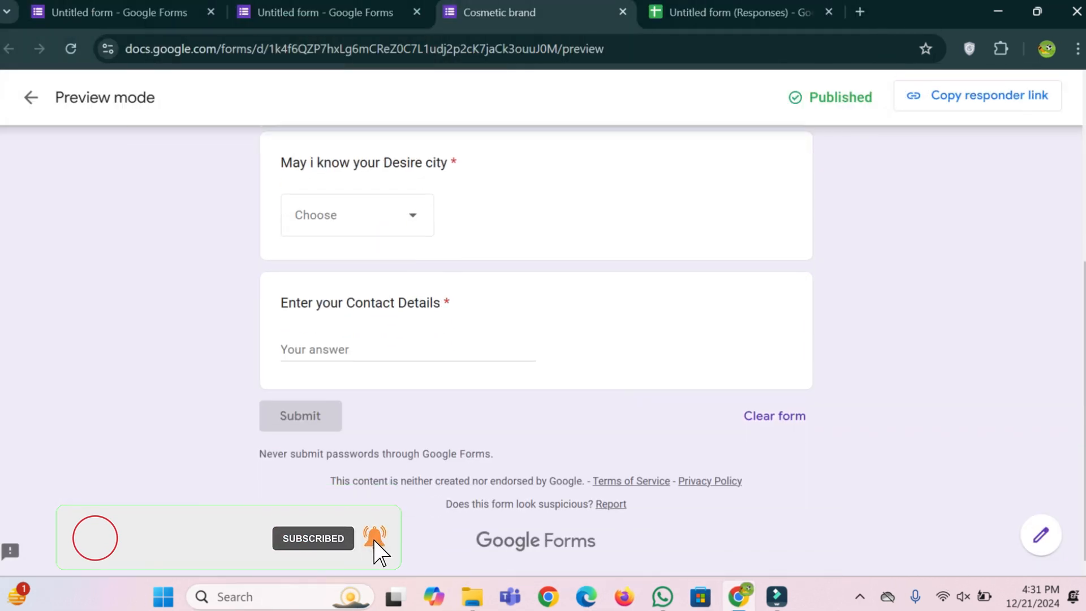
scroll(536, 351, up, 2)
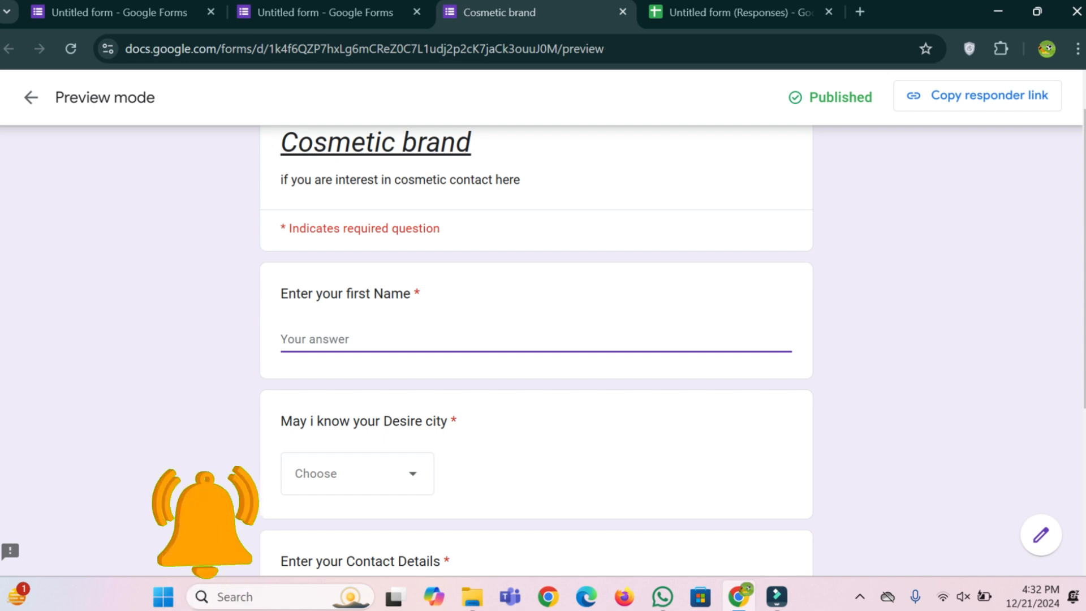
right_click(656, 274)
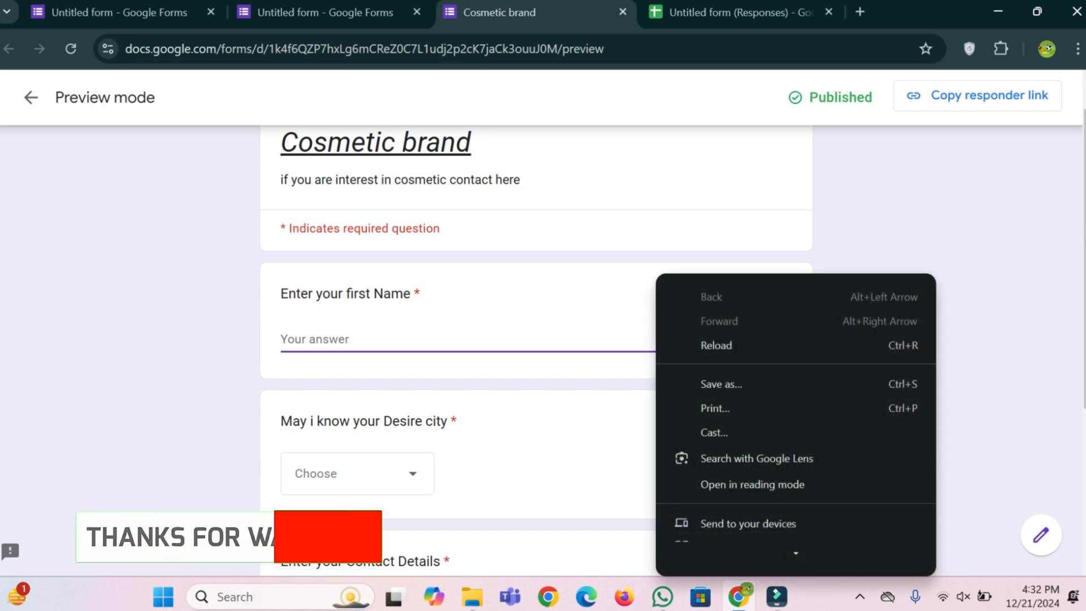
click(773, 197)
right_click(773, 197)
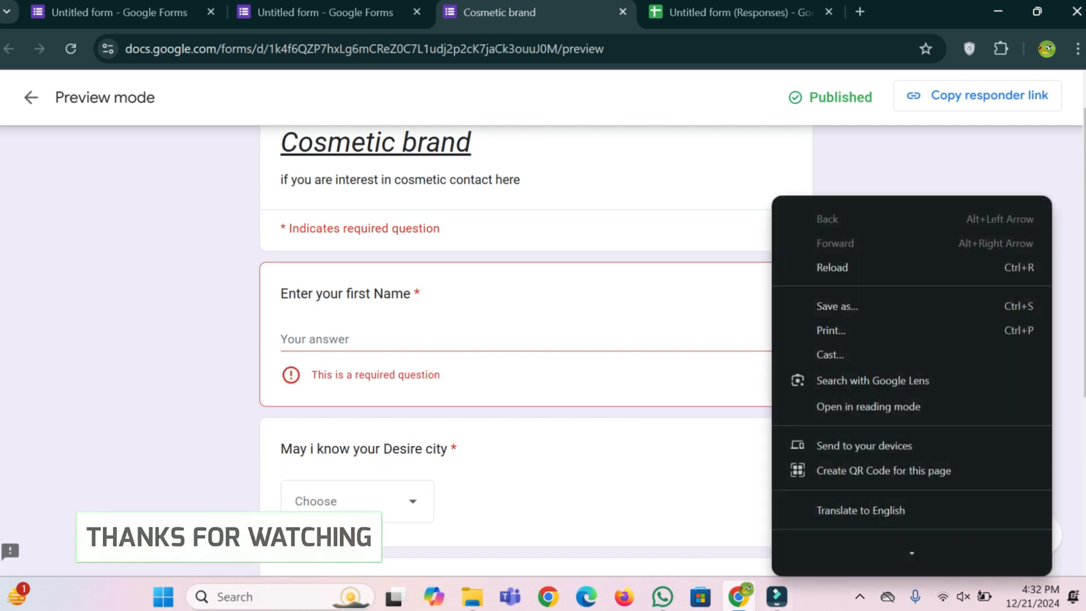